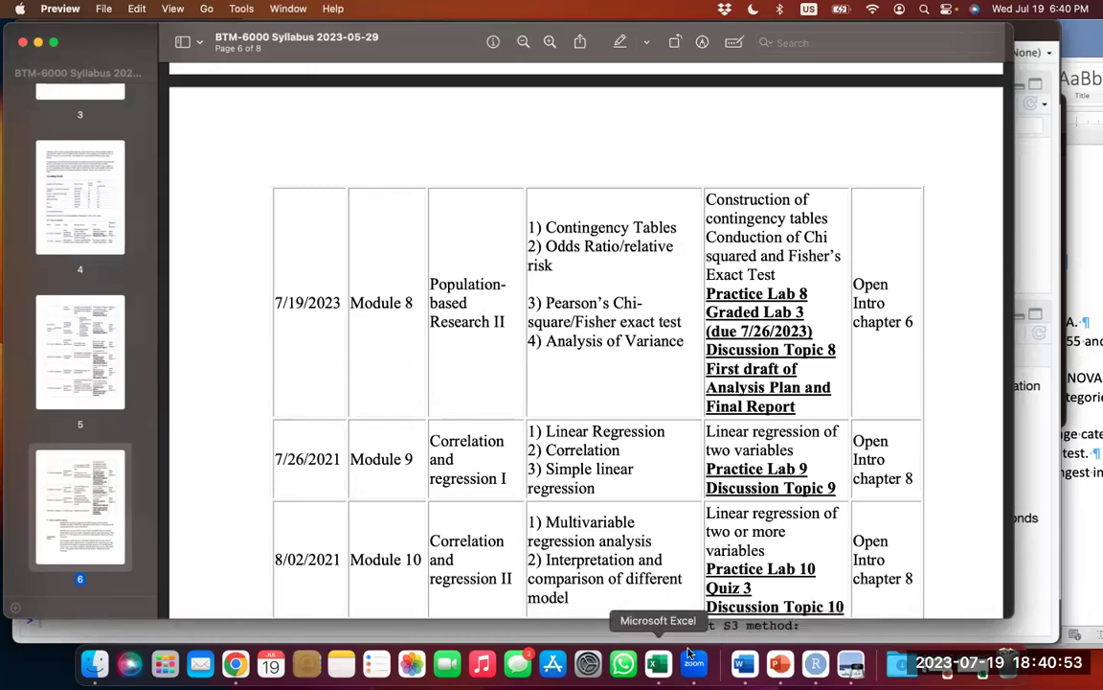
Step: Switch to RStudio and enlarge the source editor showing Practice Lab 8.R in both width and height
left_click(815, 663)
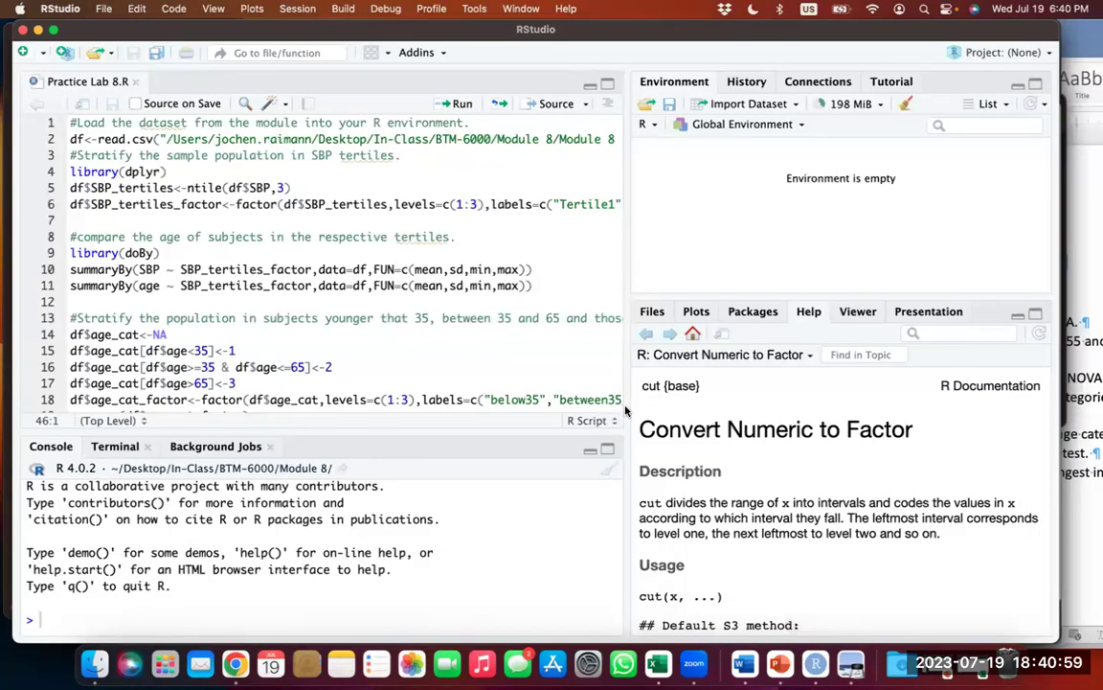
left_click_drag(834, 396, 835, 395)
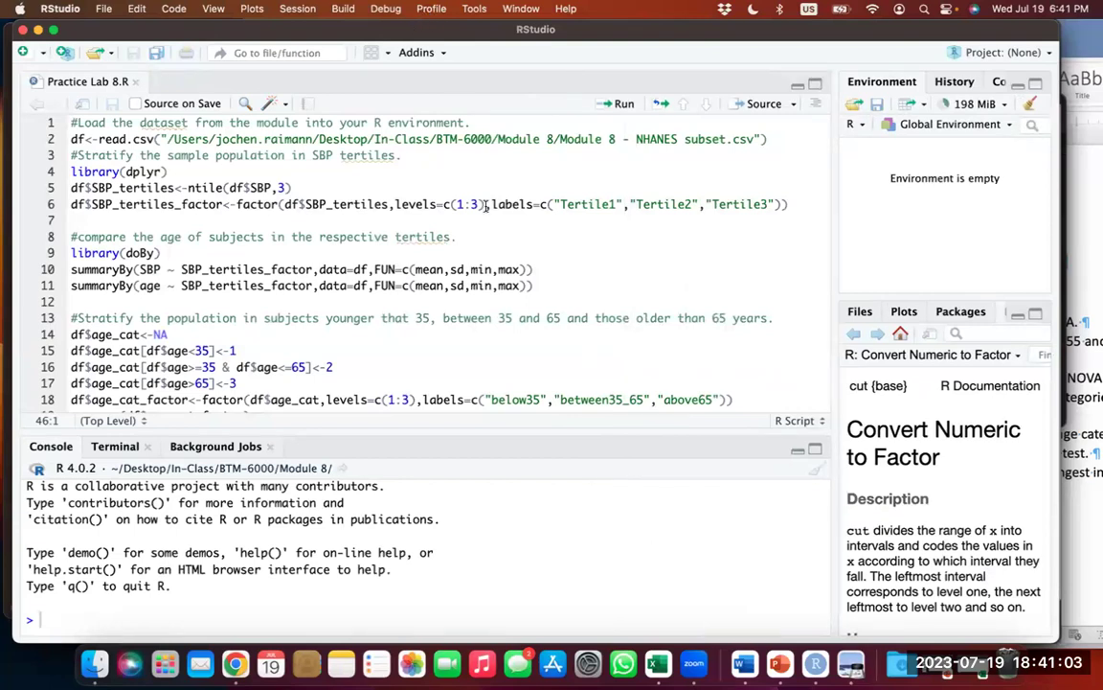
left_click_drag(519, 433, 520, 493)
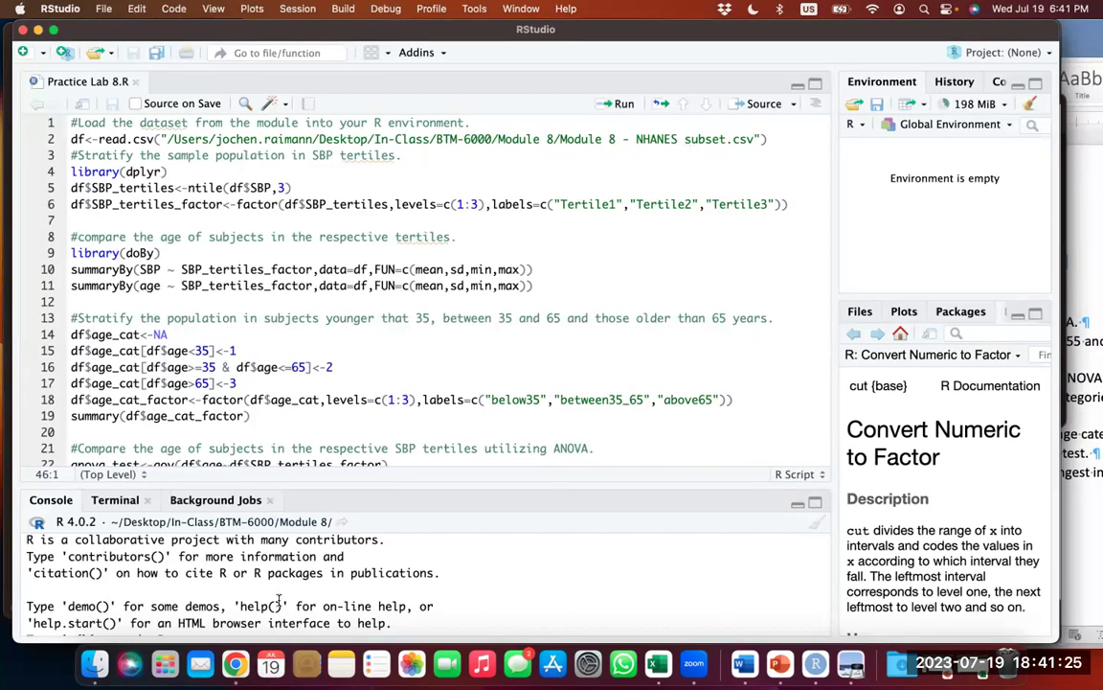
Step: Switch to Chrome and find the Module 8 lecture and lab files on the course's Modules page
left_click(236, 663)
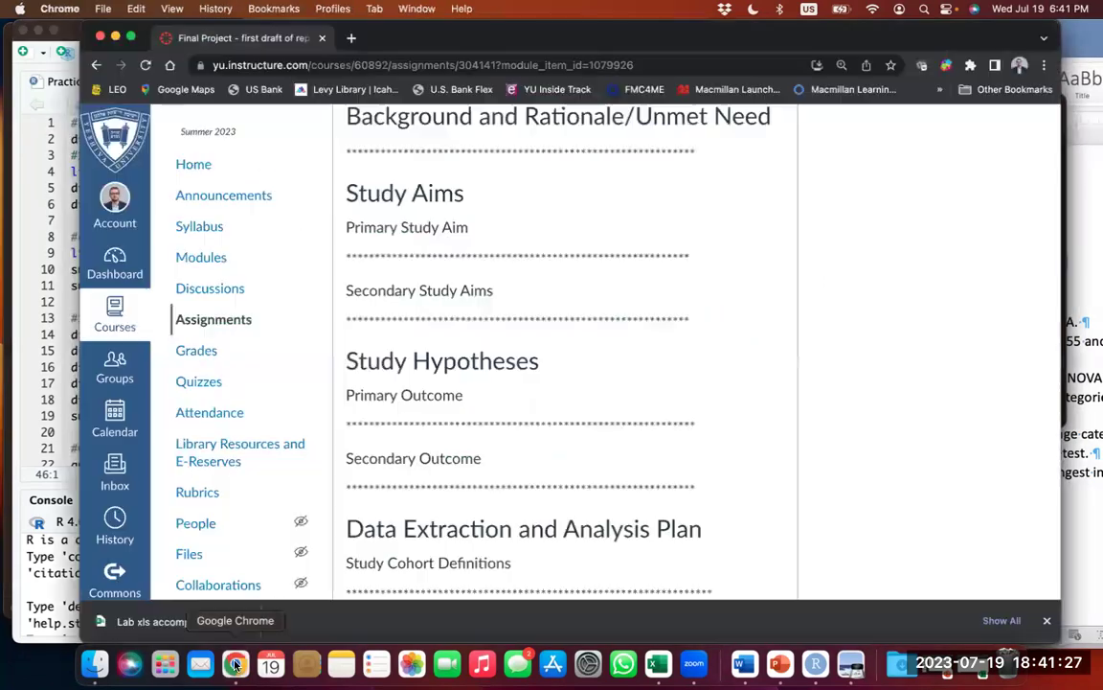
left_click(213, 321)
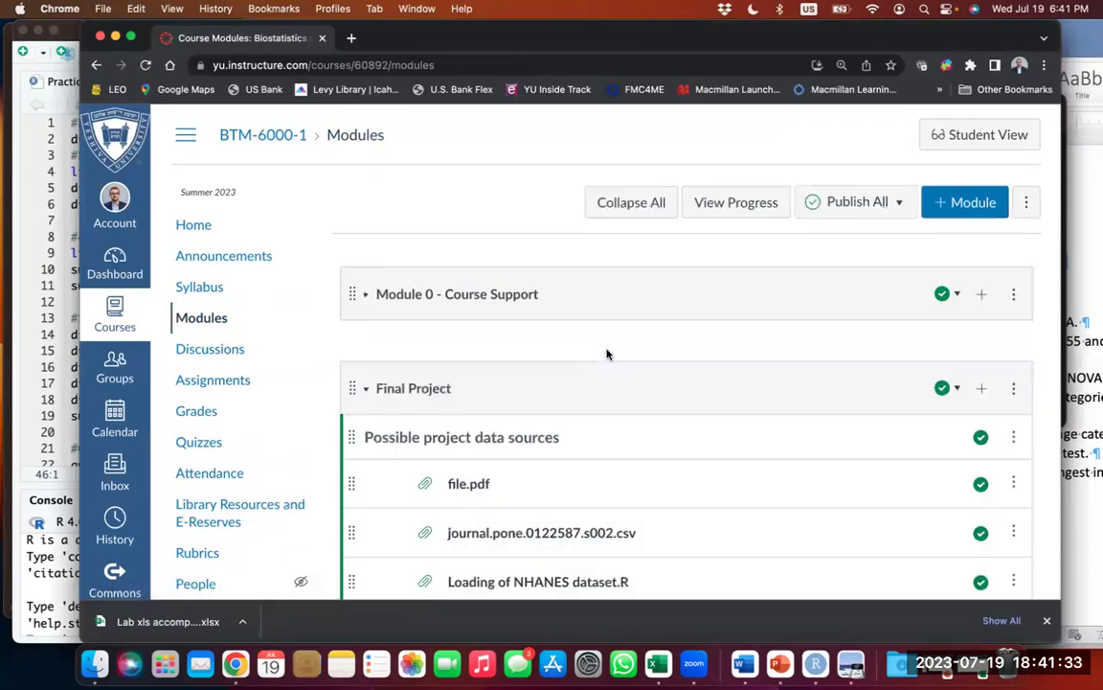
scroll(607, 354, "down", 10)
scroll(606, 356, "down", 6)
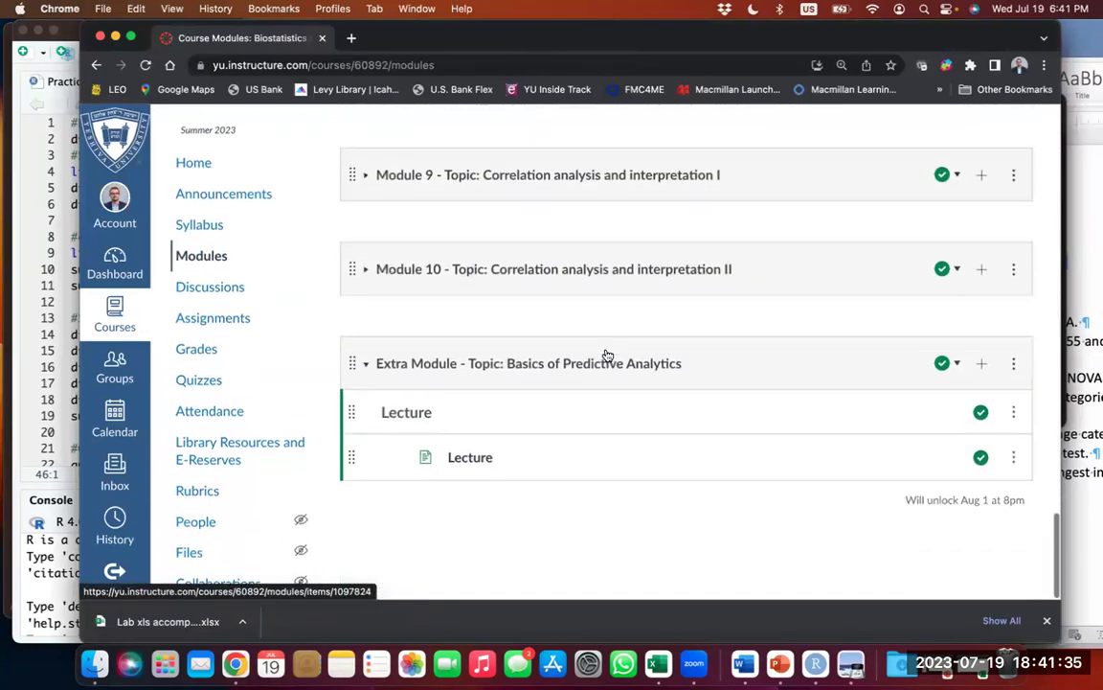
scroll(606, 355, "up", 3)
scroll(607, 354, "up", 8)
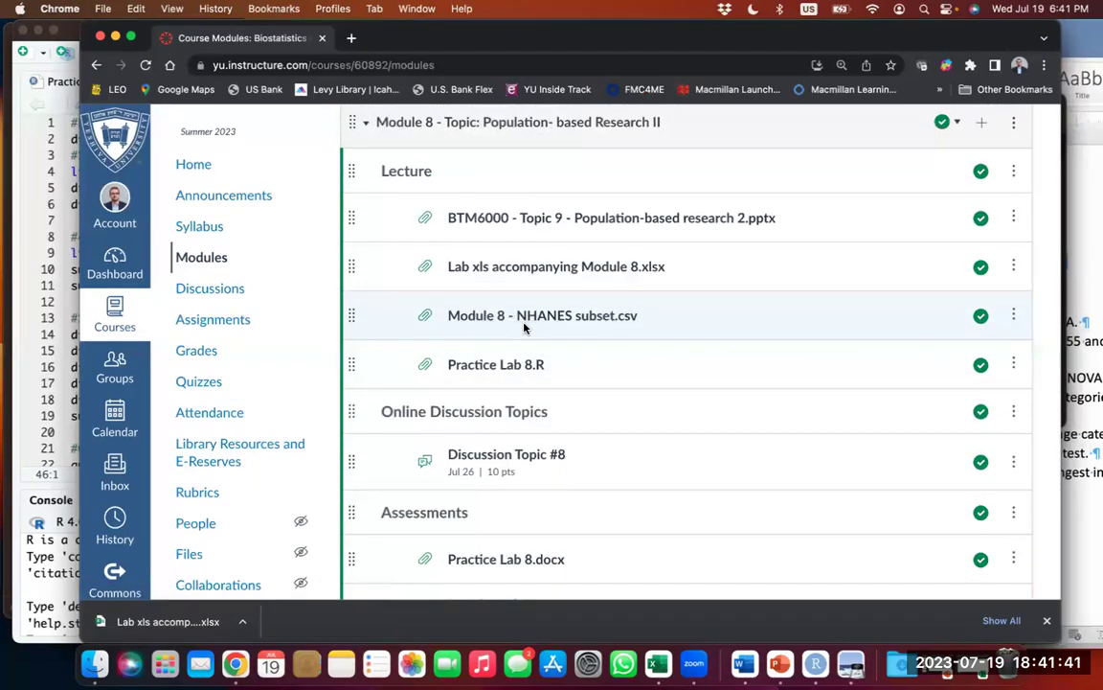
Step: In Finder, open the Module 8 folder and reveal the copy-as-pathname option for Lab xls accompanying Module 8.xlsx
left_click(95, 661)
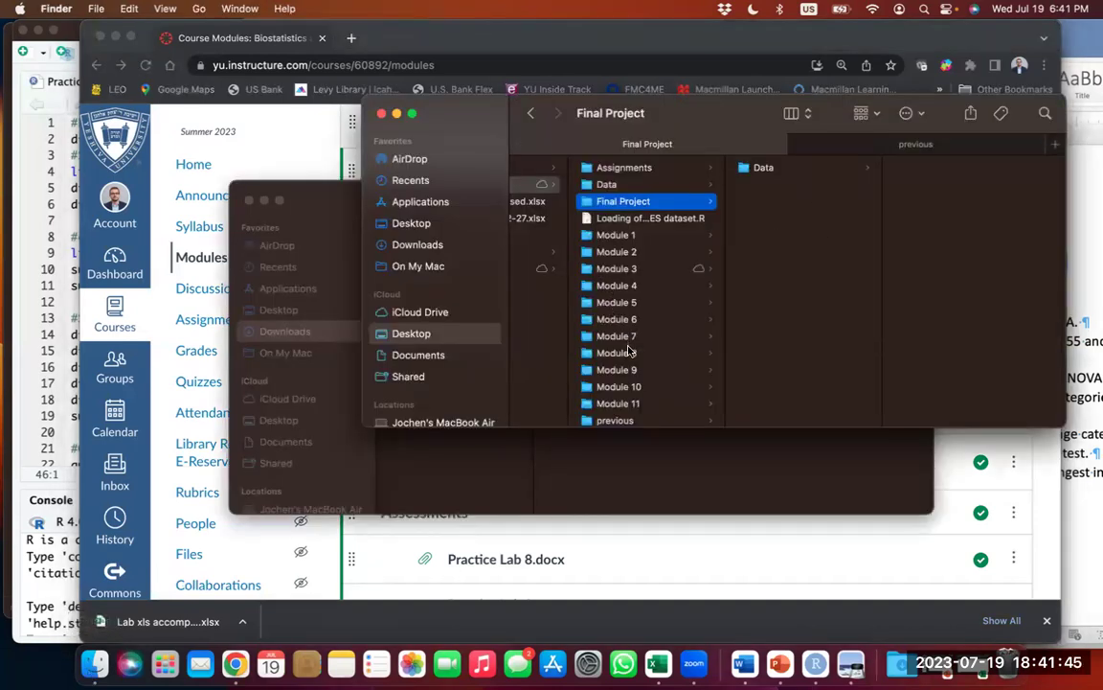
left_click(625, 352)
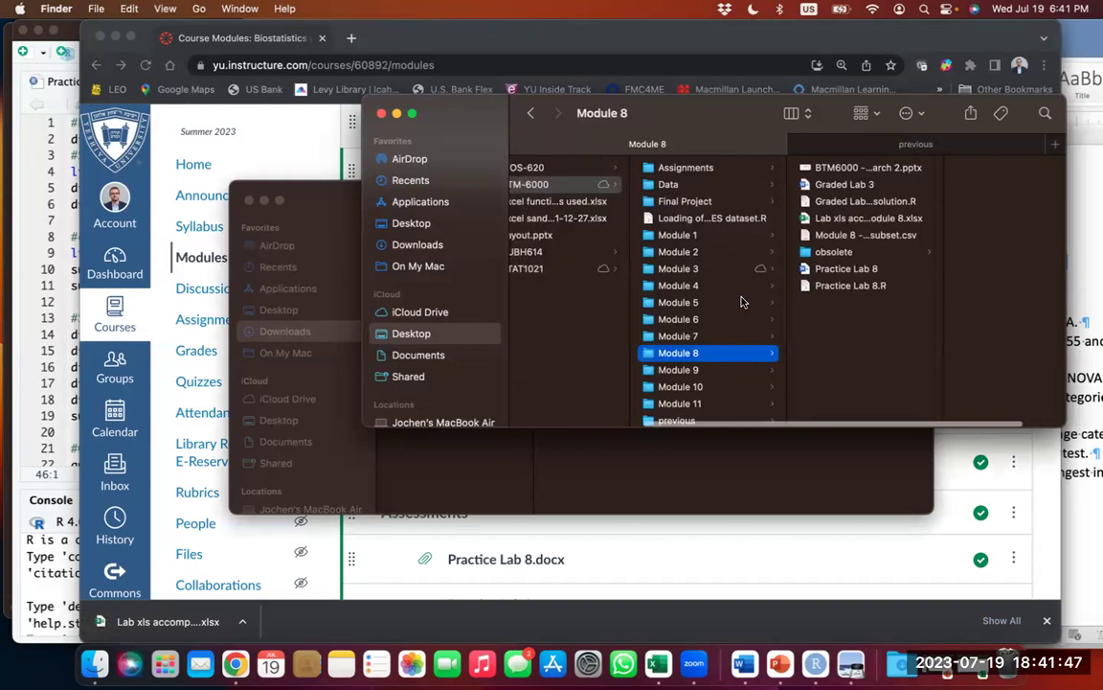
scroll(741, 302, "right", 2)
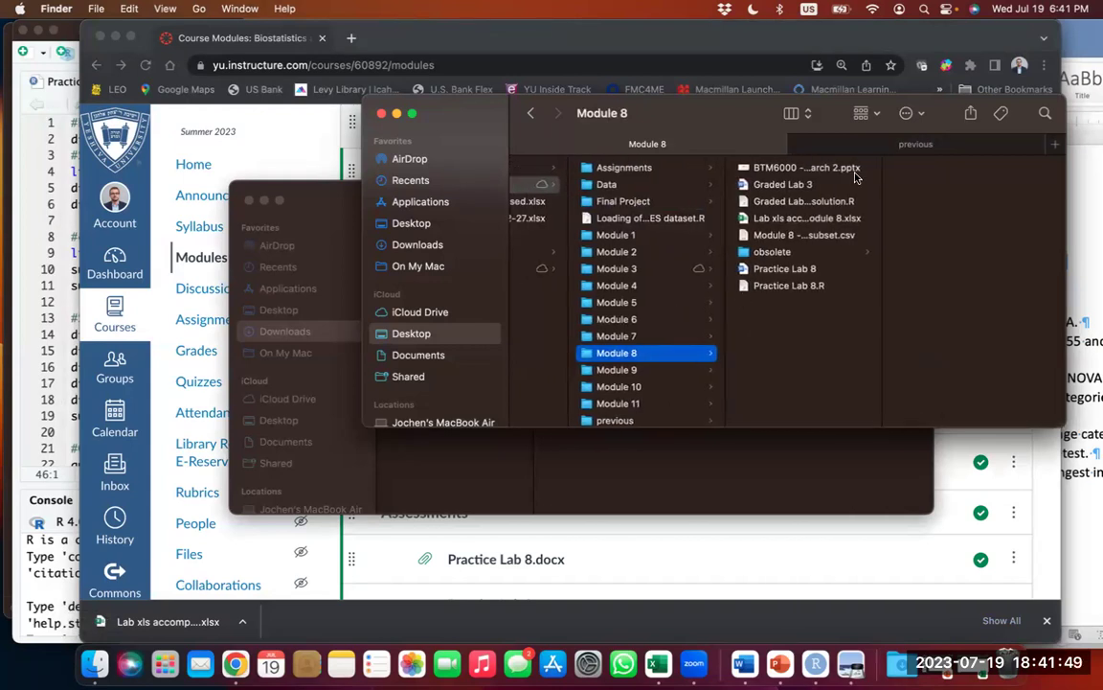
left_click(790, 219)
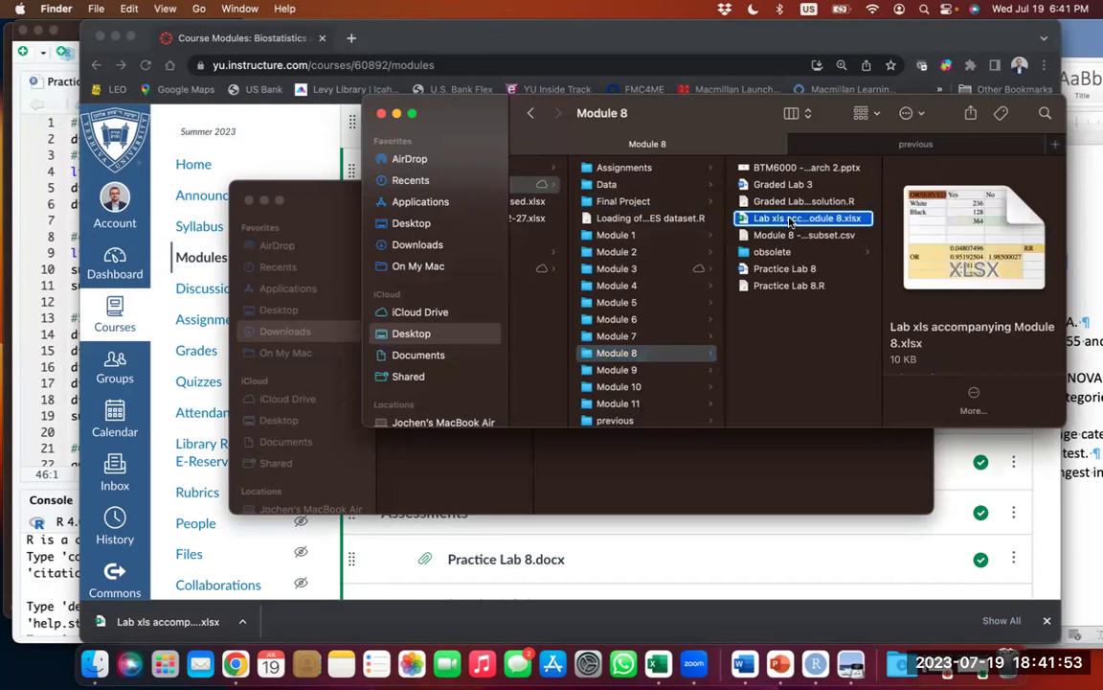
right_click(790, 219)
key("alt")
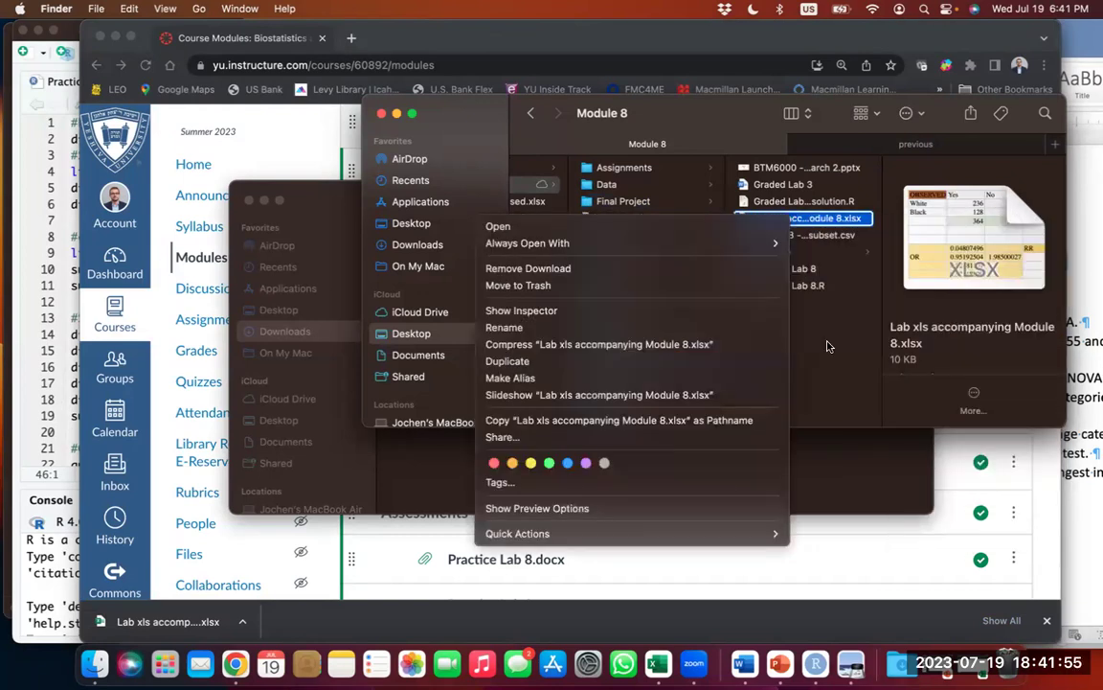
key("alt")
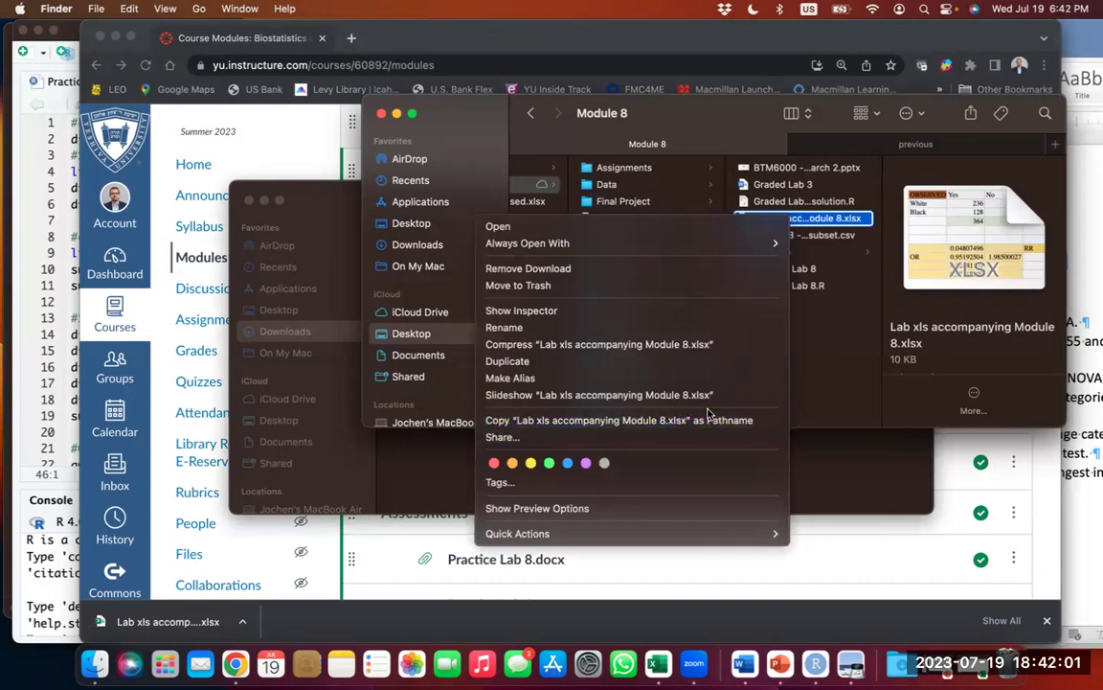
key("alt")
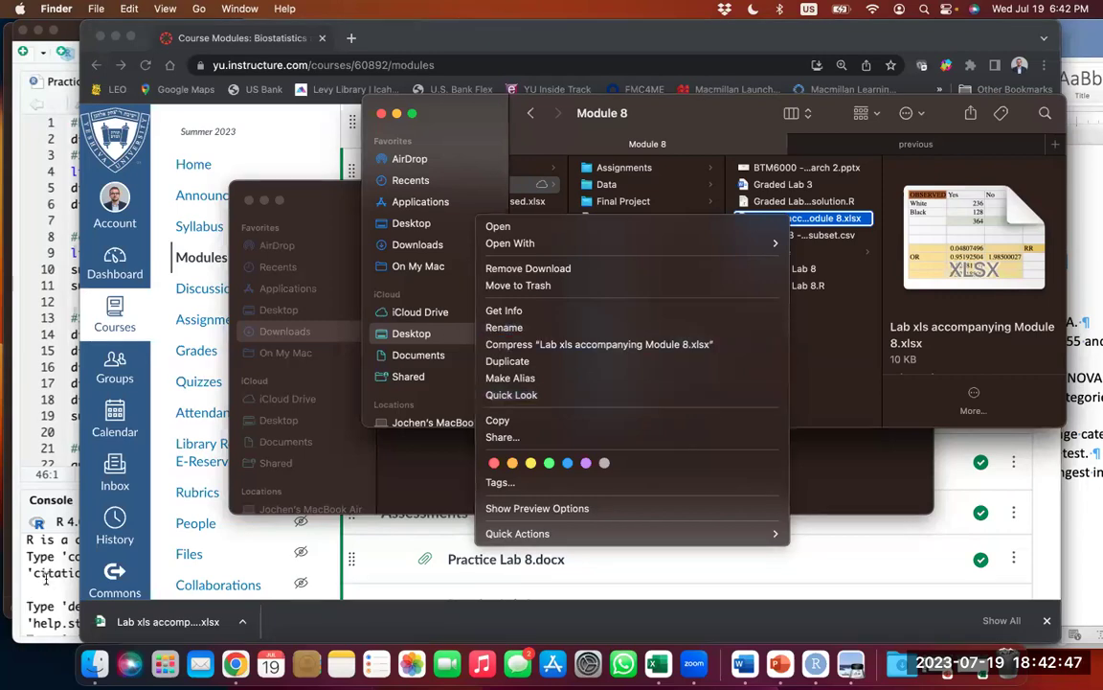
Step: Return to RStudio and run the read.csv line that loads Module 8 - NHANES subset.csv into df
left_click(38, 525)
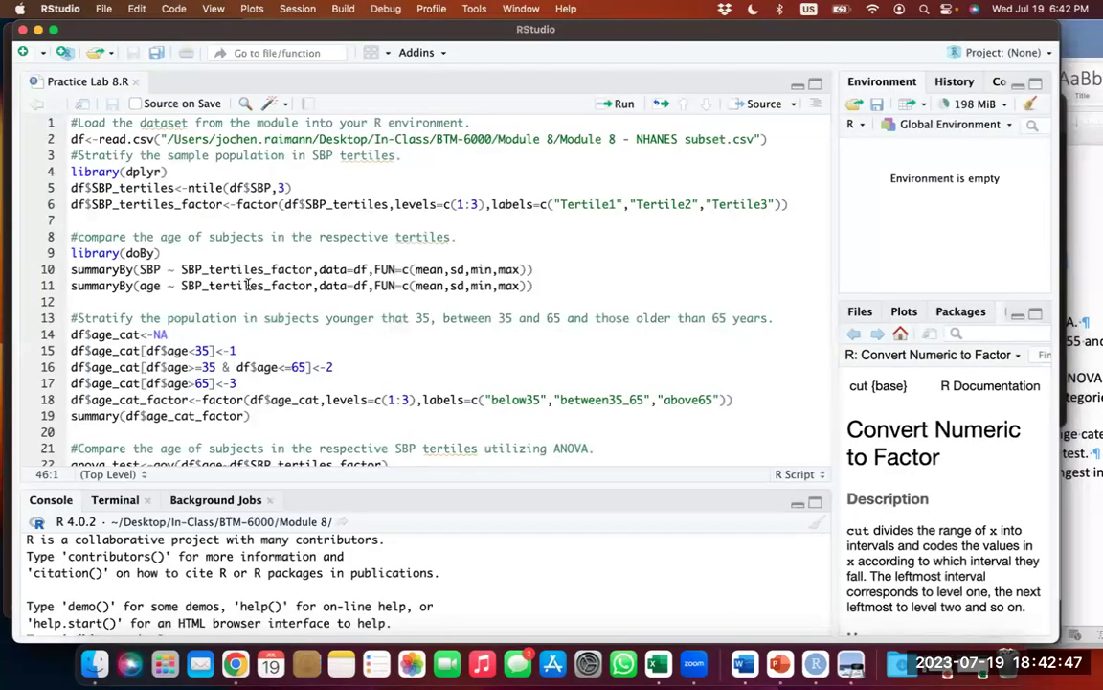
left_click(104, 139)
key("super+Return")
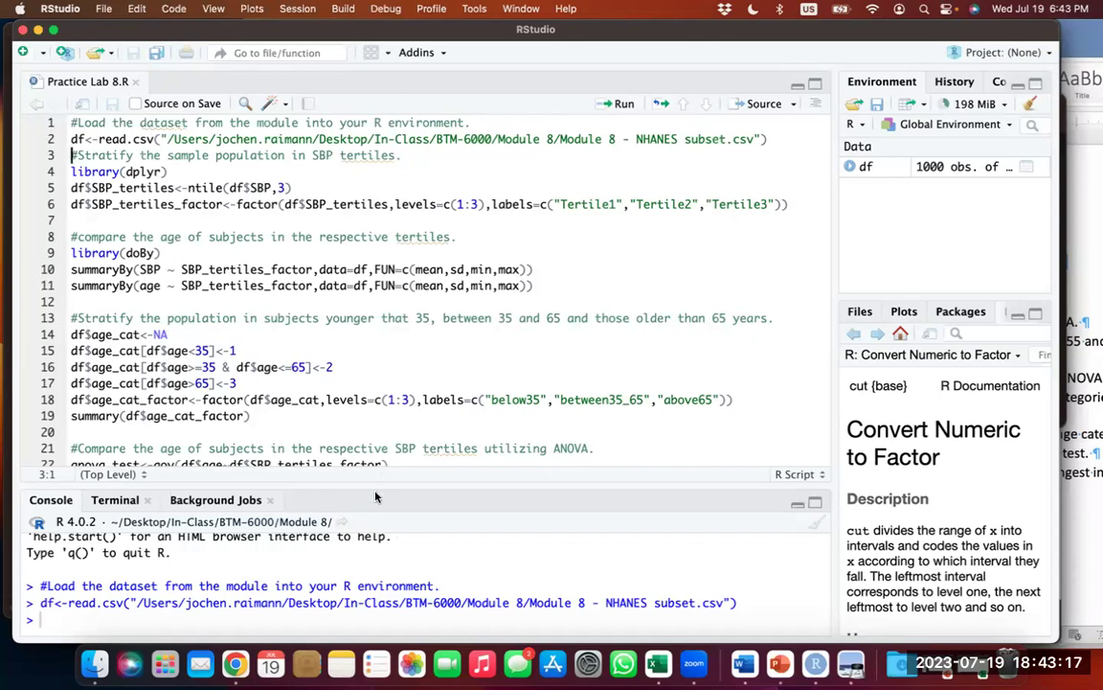
Step: Enlarge the console and inspect the structure of the dataset with str(df)
left_click_drag(375, 496, 370, 356)
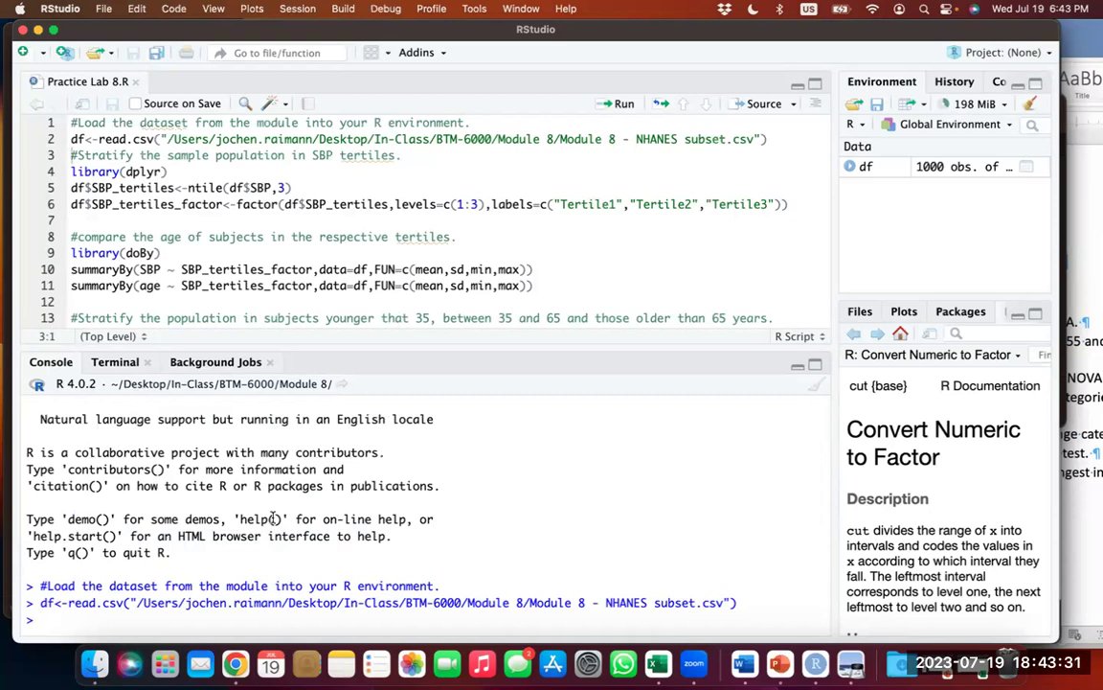
type("str(df)")
key("Return")
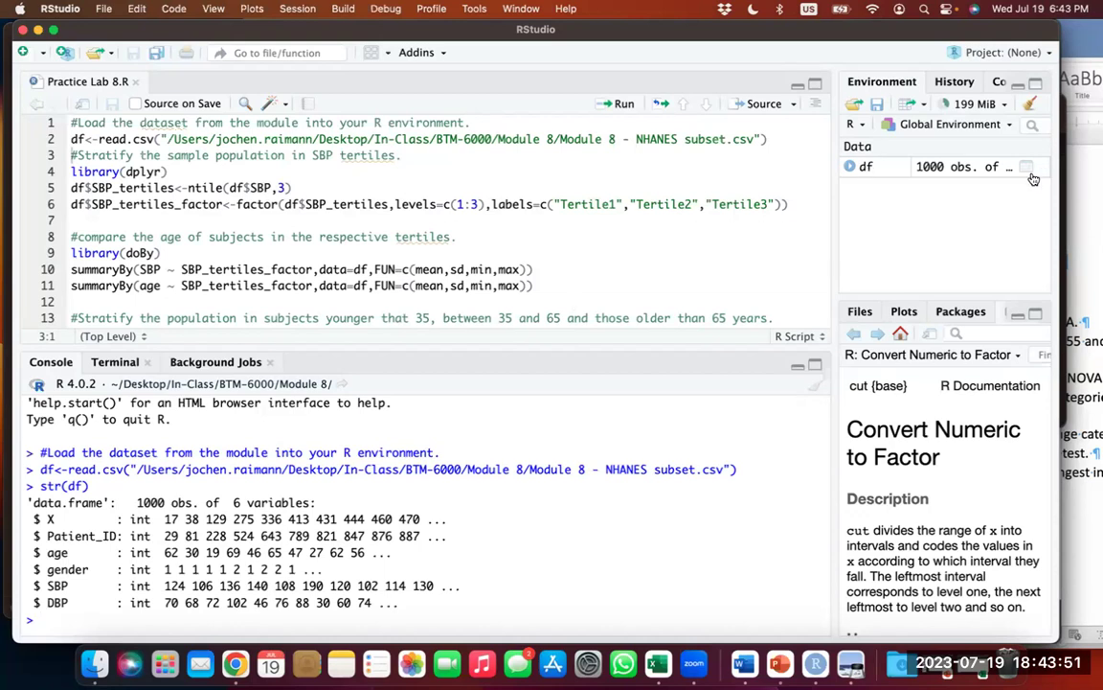
Step: View df as a data table, look through its rows, and return to the Practice Lab 8.R script
left_click(916, 165)
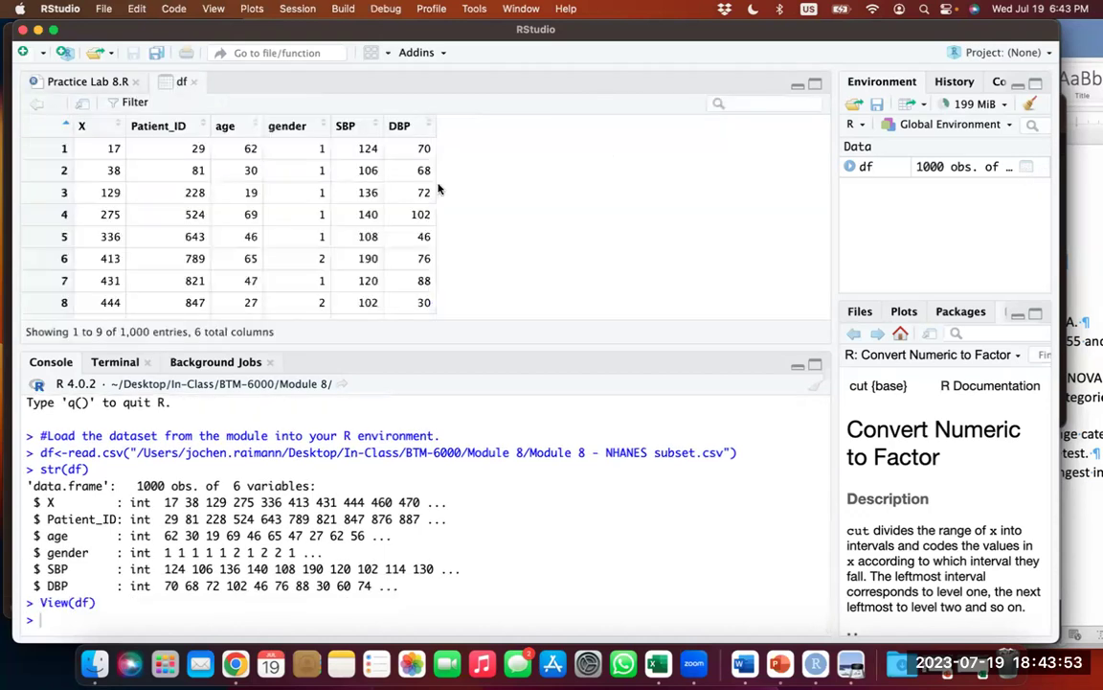
scroll(379, 190, "down", 2)
scroll(378, 189, "up", 2)
left_click(113, 83)
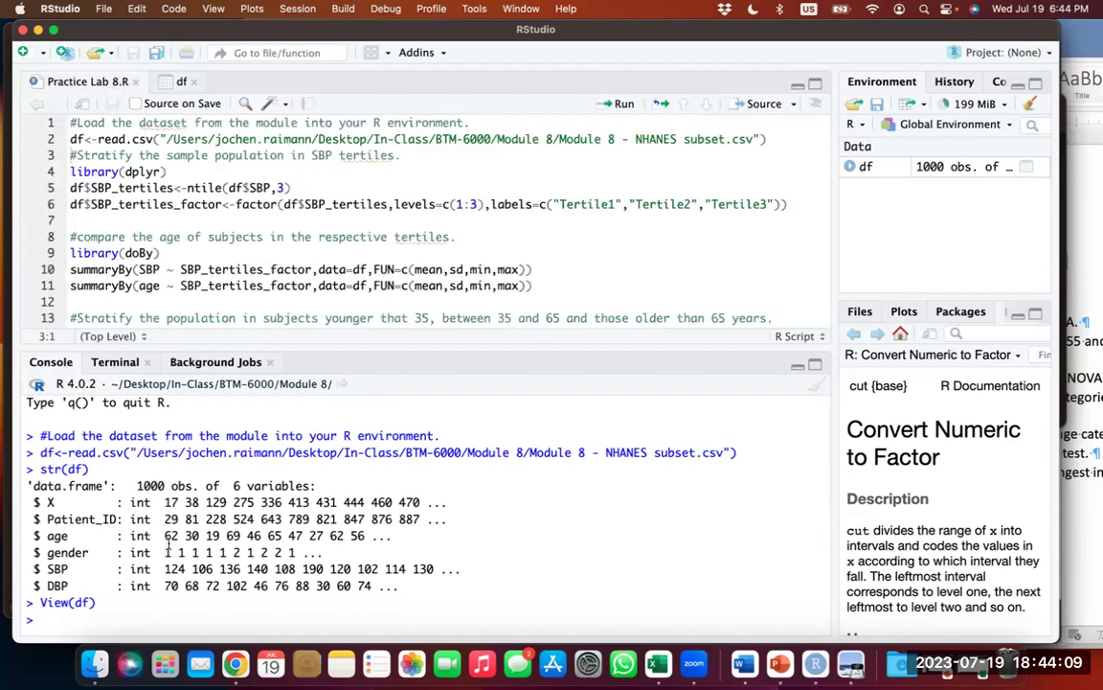
Step: Display the first and last rows of the dataset with head(df) and tail(df) in the console
type("head(df")
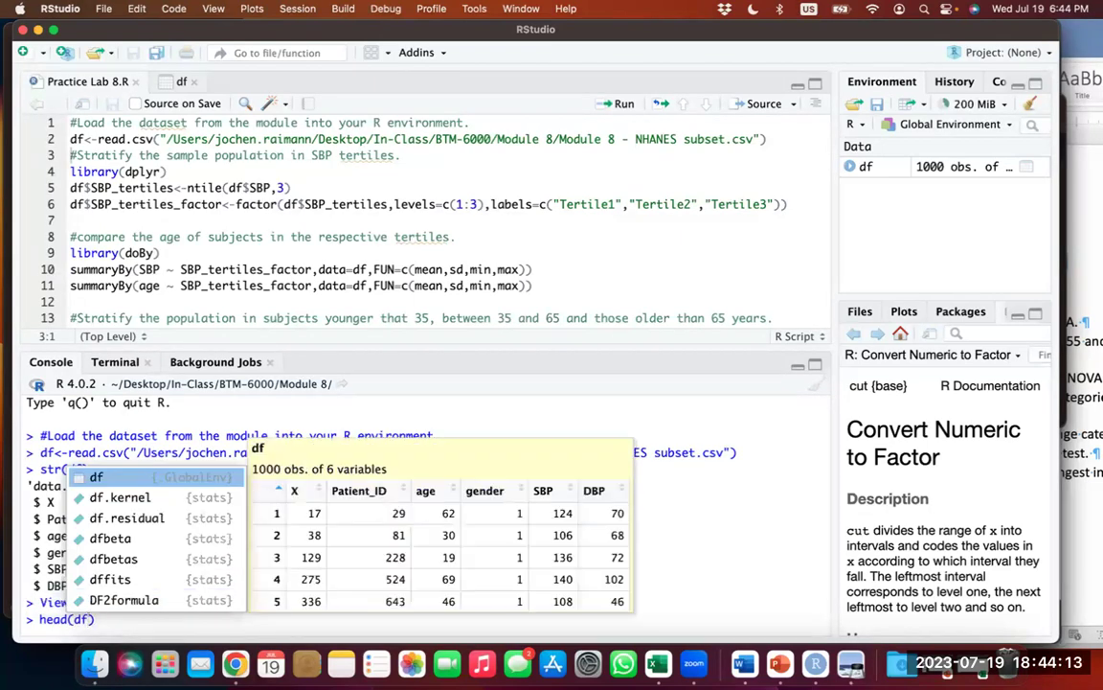
key("Escape")
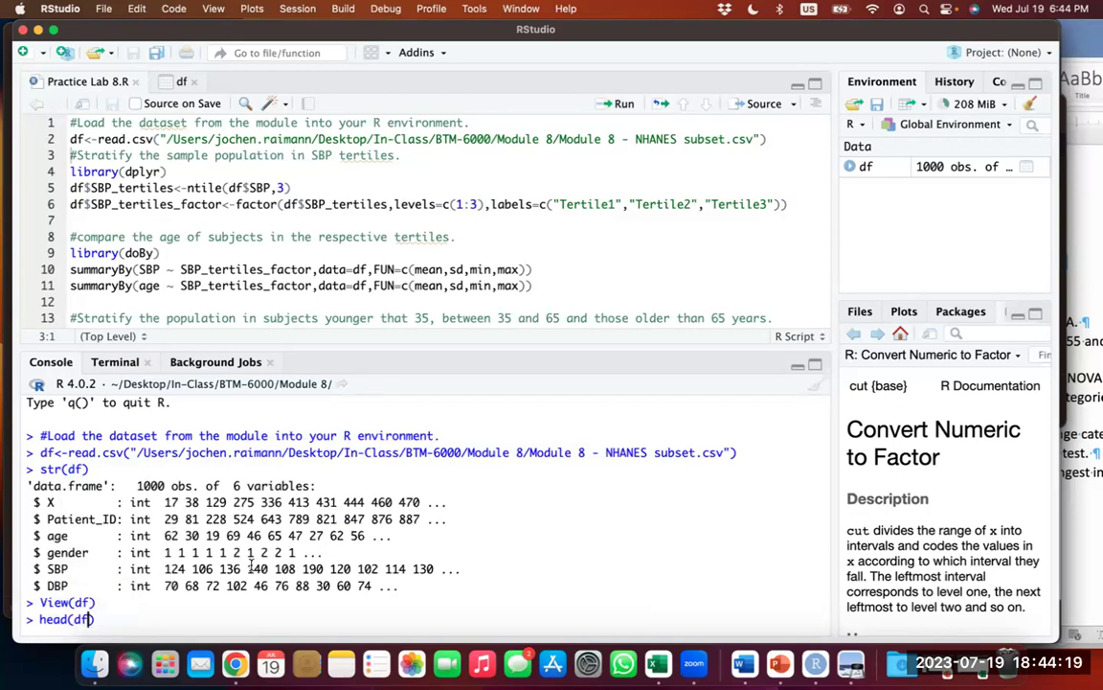
key("Return")
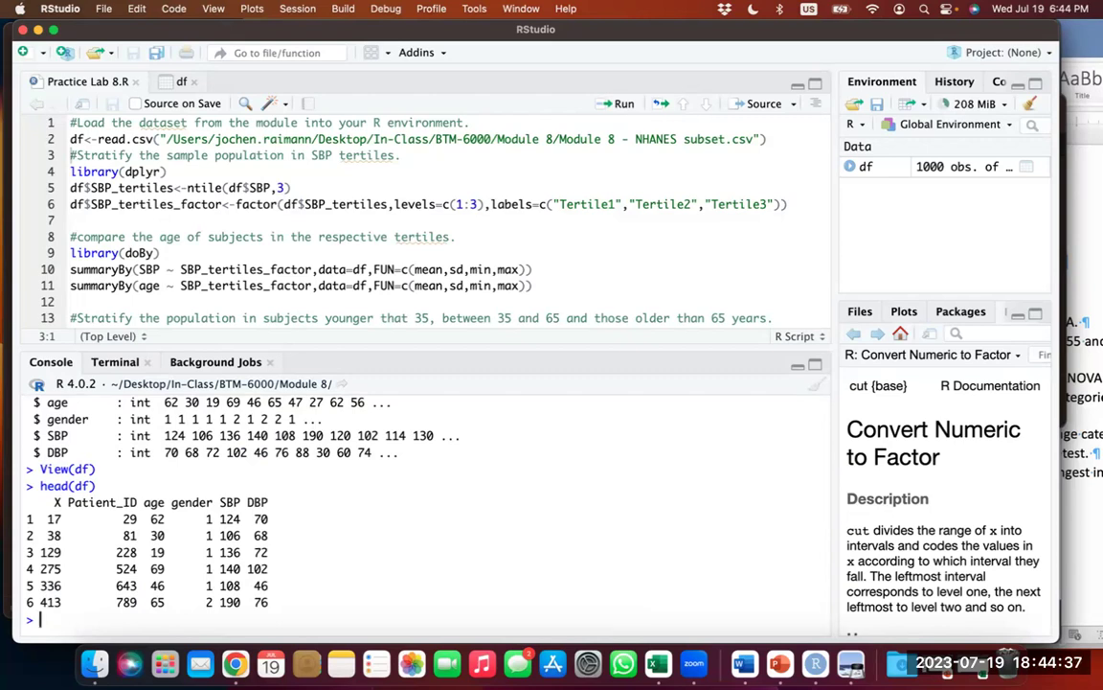
type("tail(df")
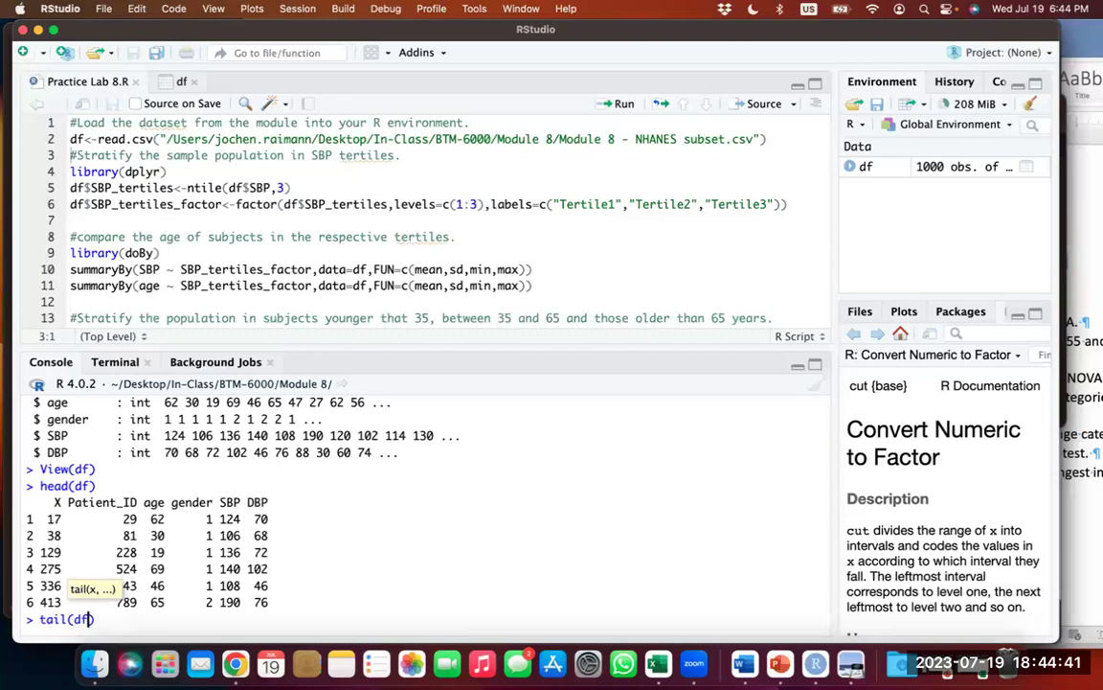
key("Return")
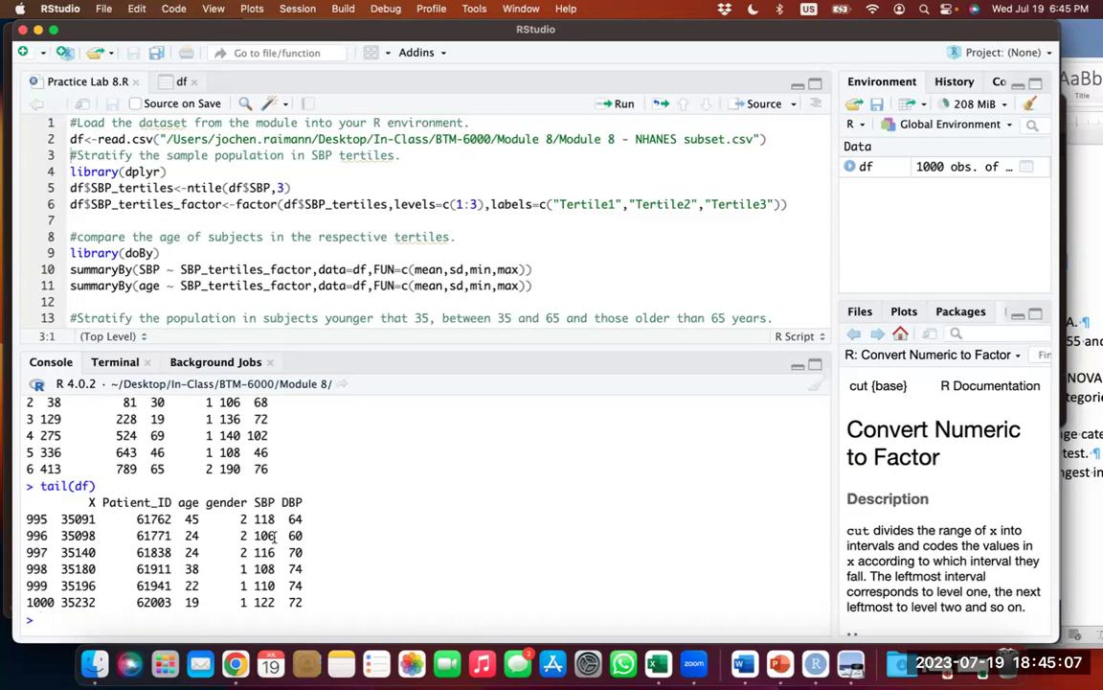
Step: Run the script lines that load dplyr and create df$SBP_tertiles with ntile(df$SBP,3)
left_click_drag(270, 187, 230, 187)
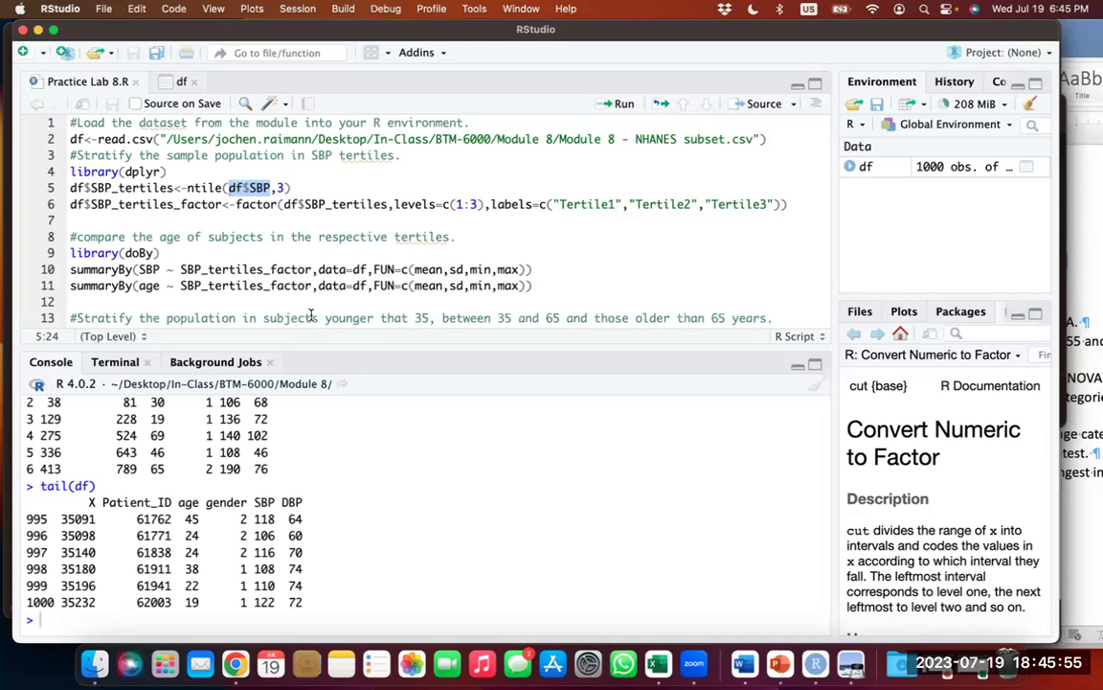
left_click(94, 171)
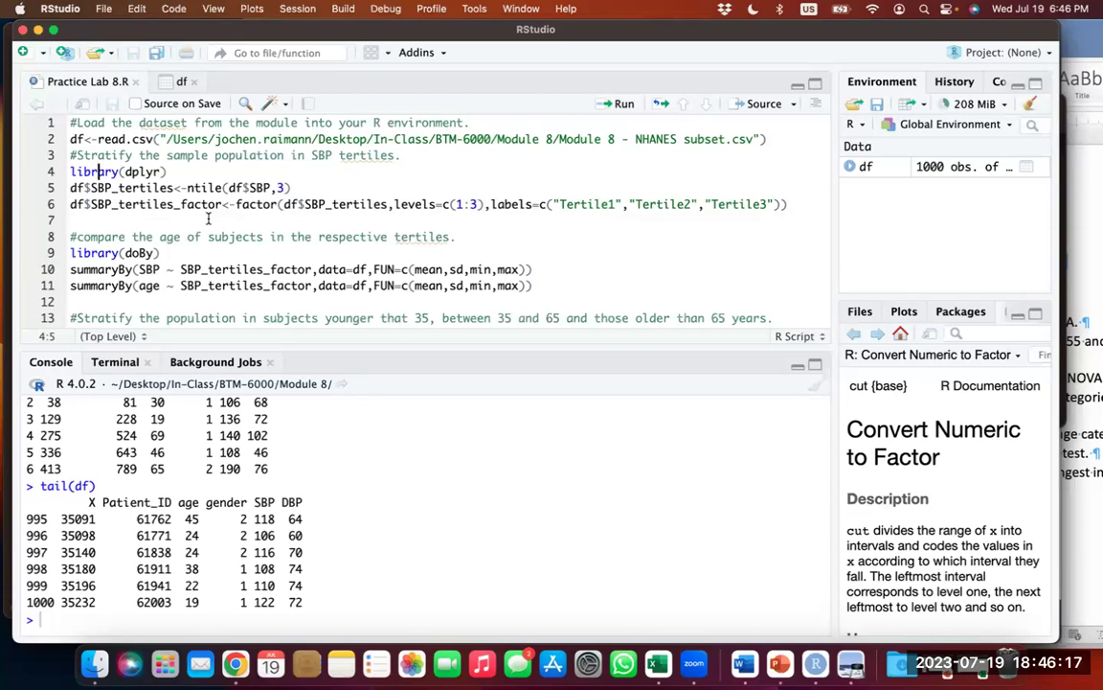
key("Up")
key("super+Return")
key("super+Return")
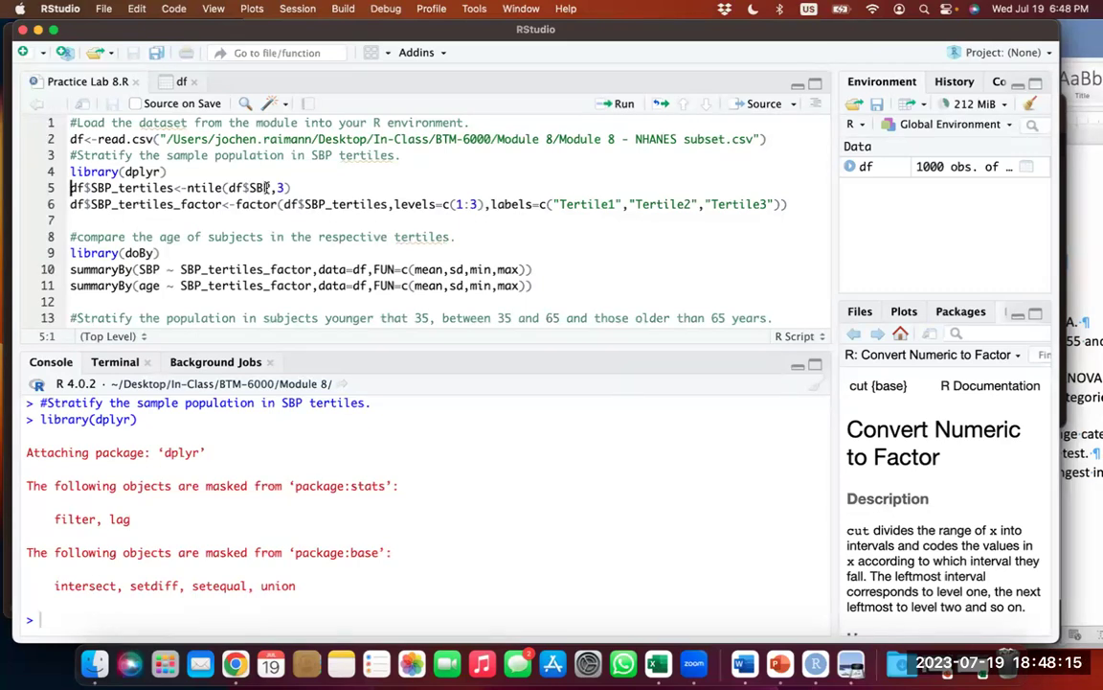
key("super+Return")
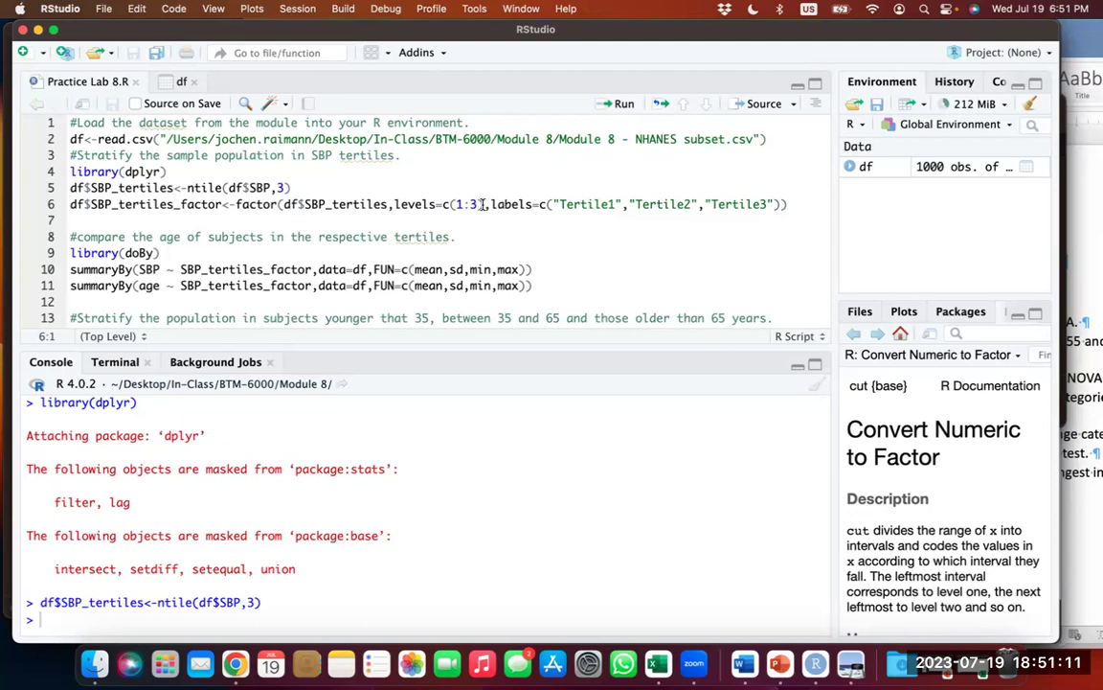
Step: Evaluate c(1:3) on its own, then run the line creating df$SBP_tertiles_factor with labels Tertile1, Tertile2 and Tertile3
left_click_drag(482, 204, 443, 204)
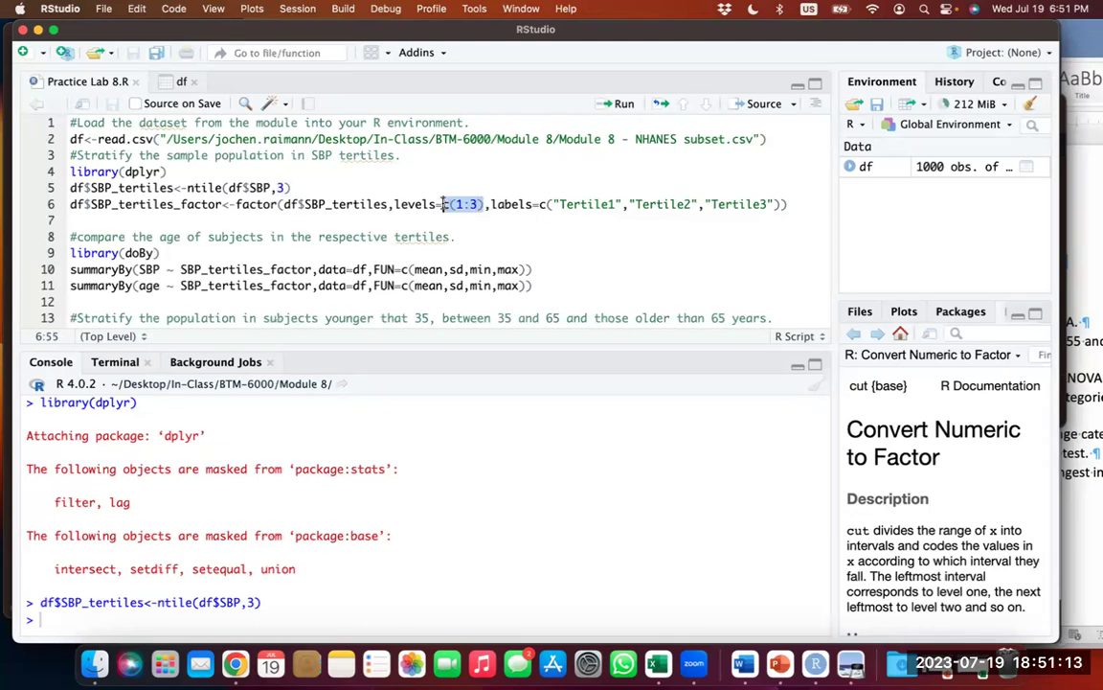
key("super+Return")
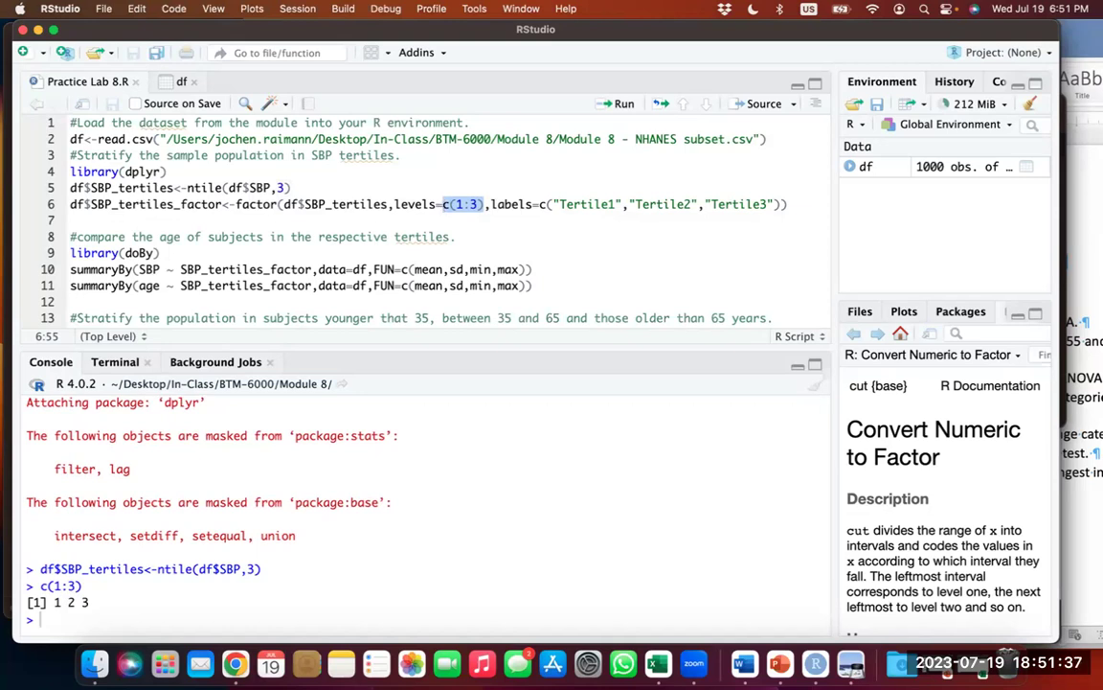
left_click(444, 204)
key("super+Return")
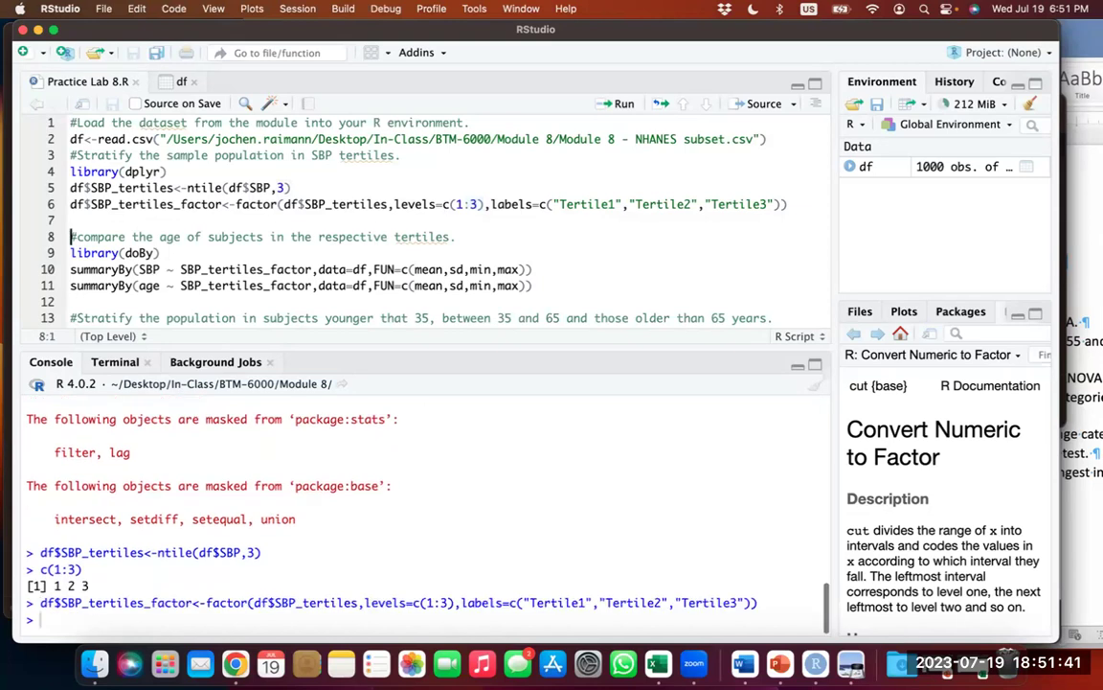
Step: Summarize the tertile factor in the console with summary(df$SBP_tertiles_factor)
left_click(308, 495)
type("summ")
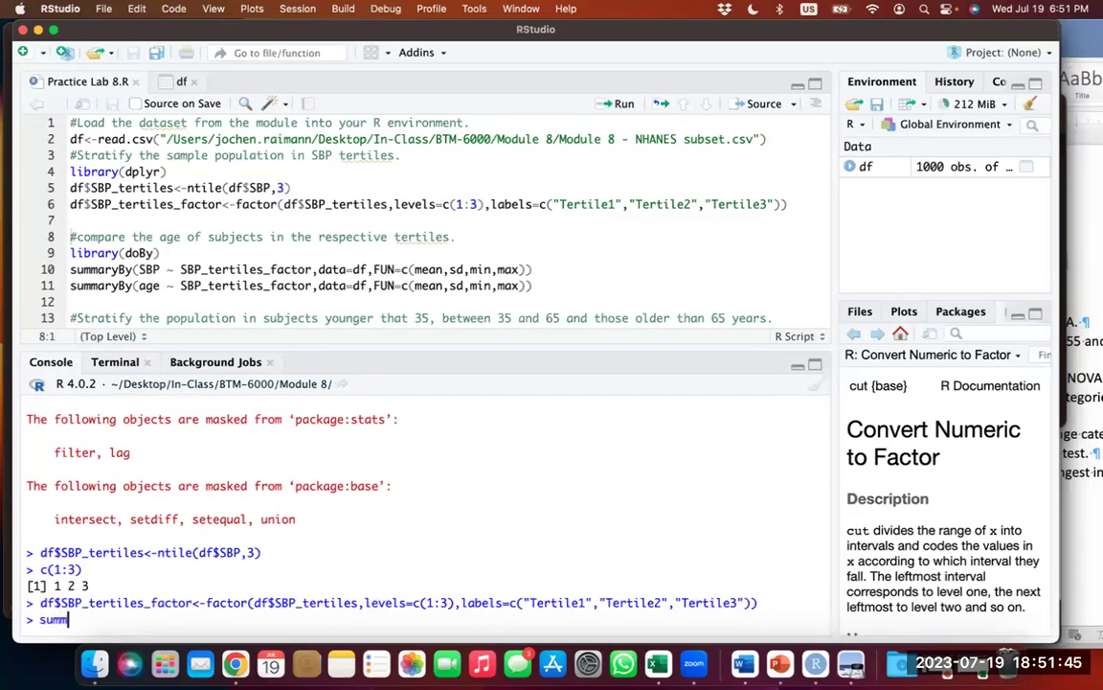
type("ary(df$")
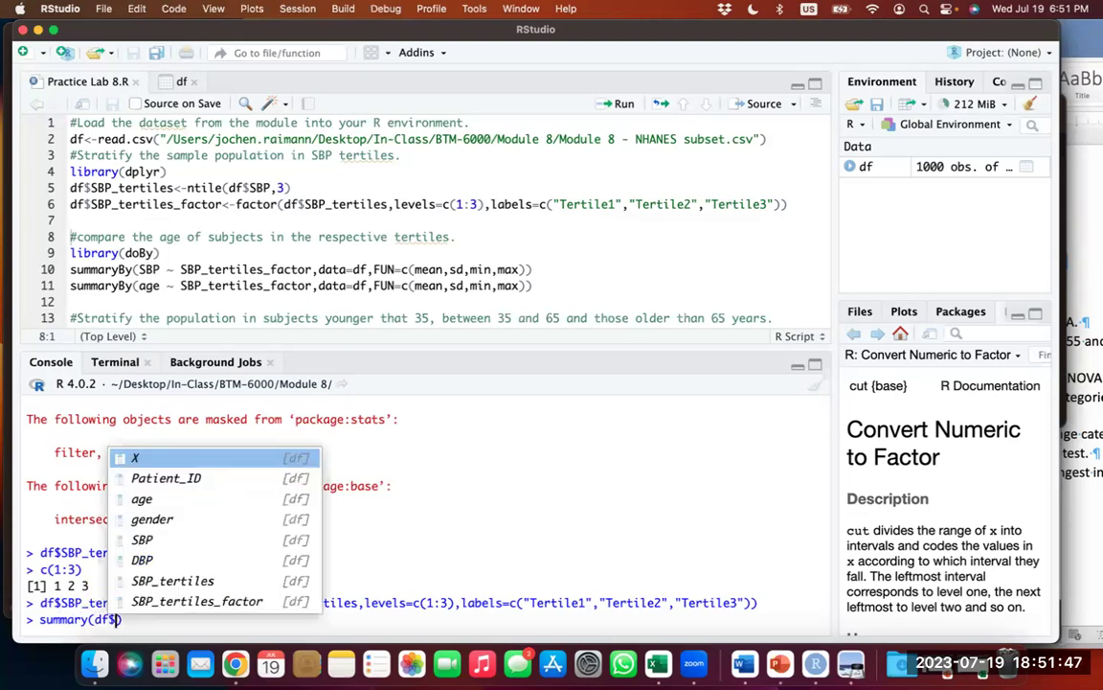
type("sbp")
key("Down")
key("Down")
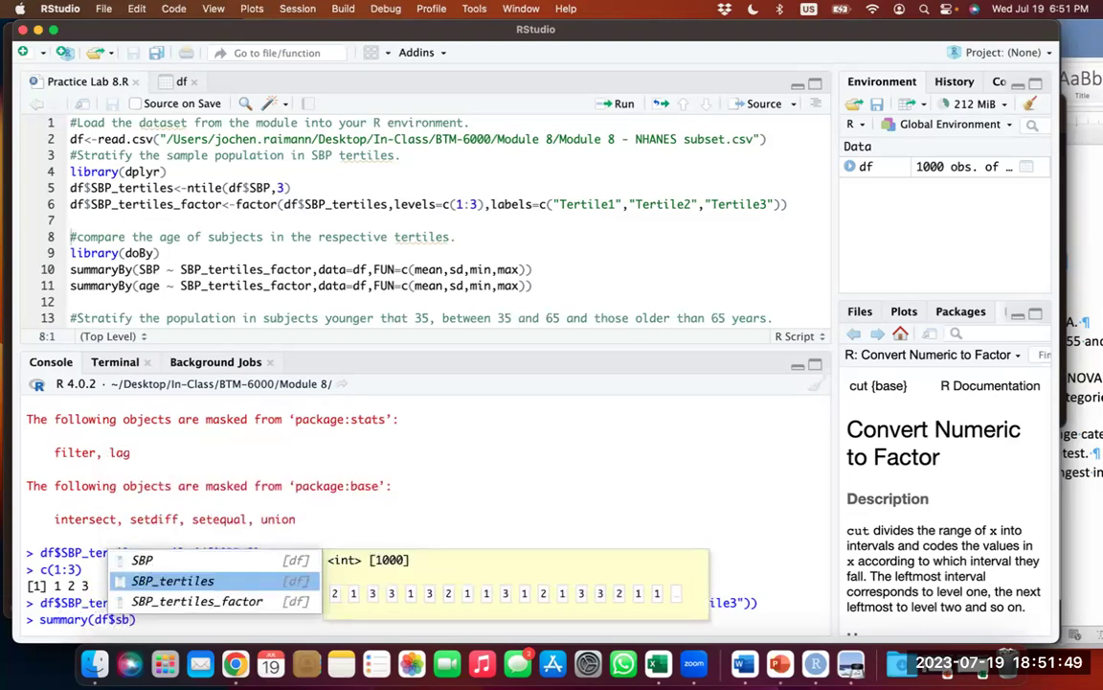
key("Return")
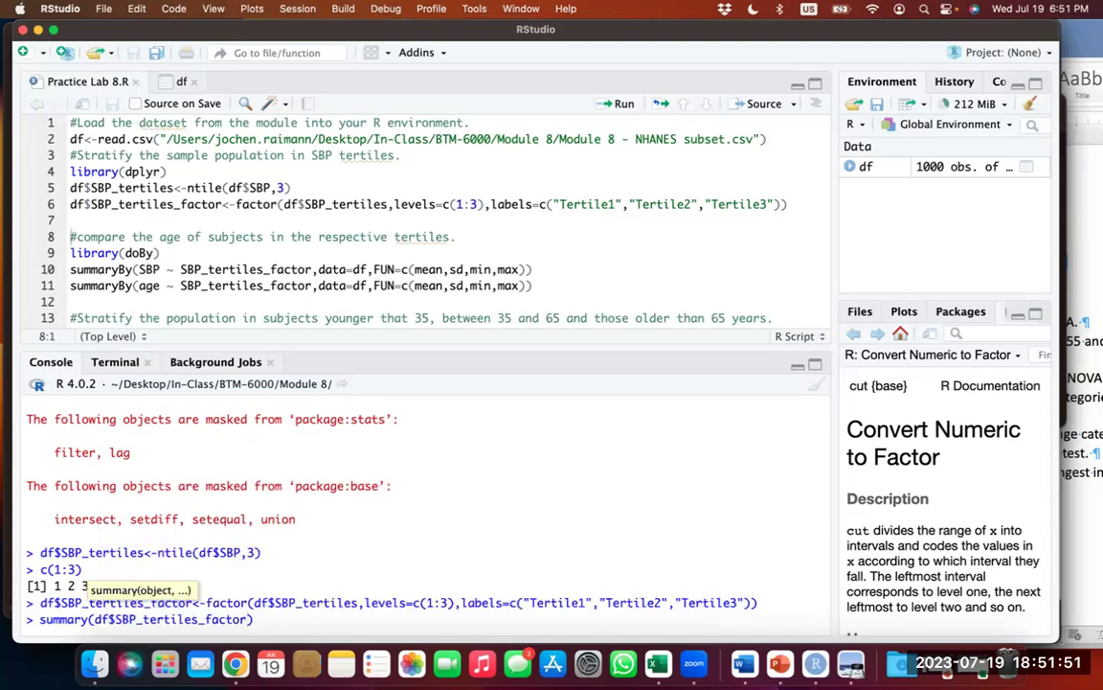
key("Return")
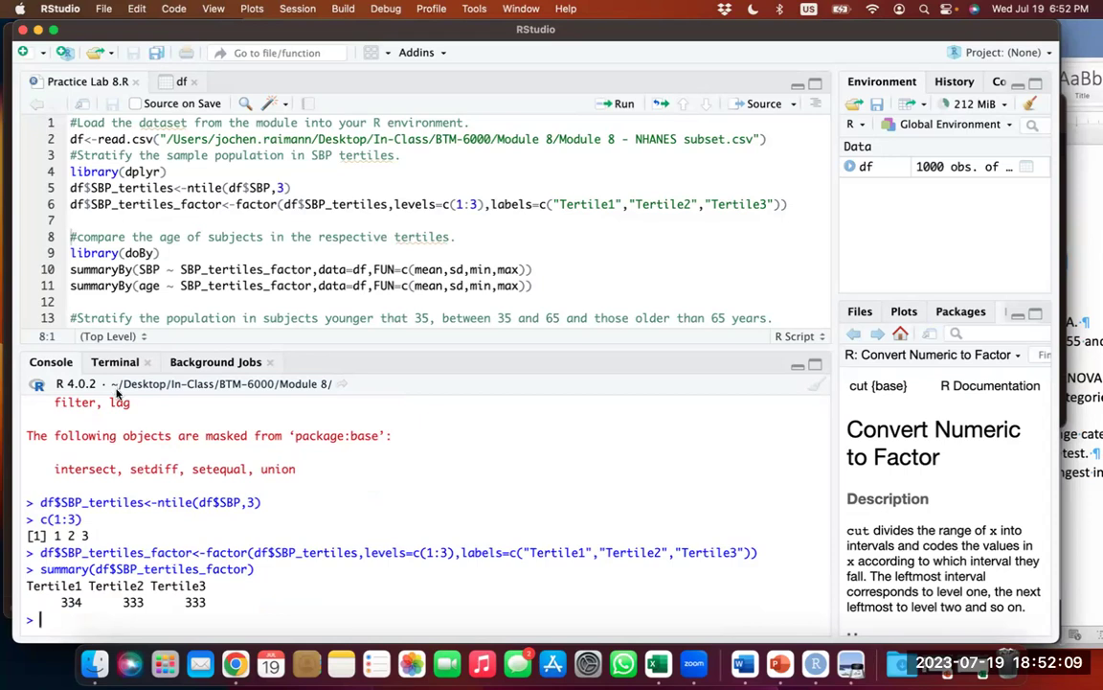
Step: Run the script lines that load doBy and summarize SBP and age by SBP_tertiles_factor with mean, sd, min and max
left_click(83, 252)
key("super+Return")
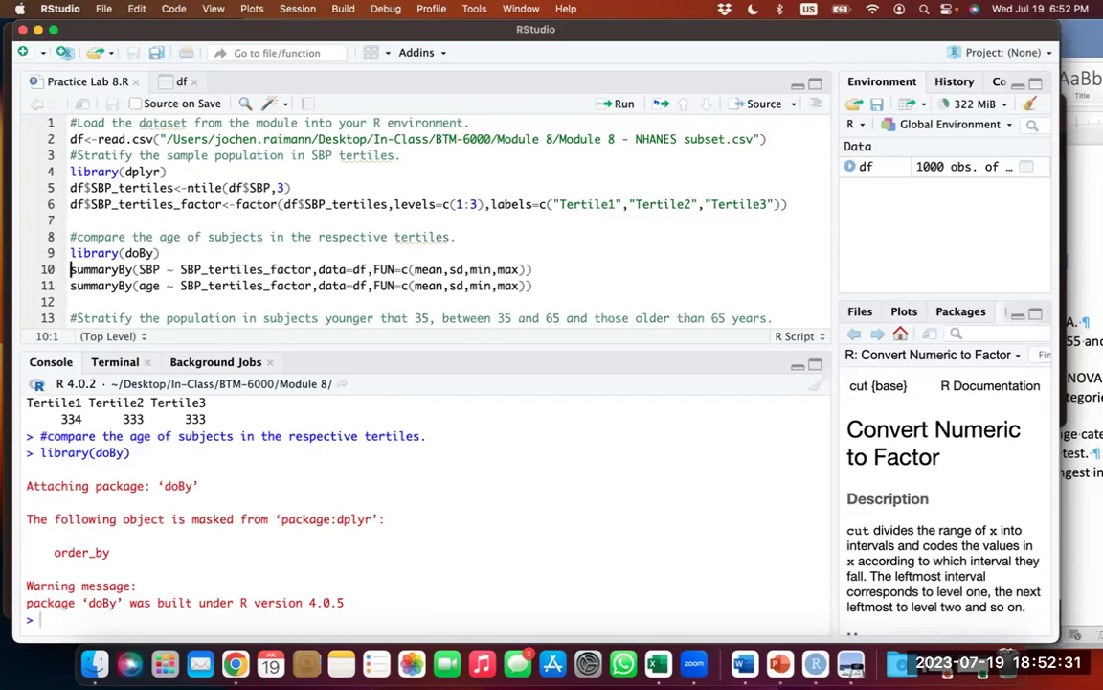
key("super+Return")
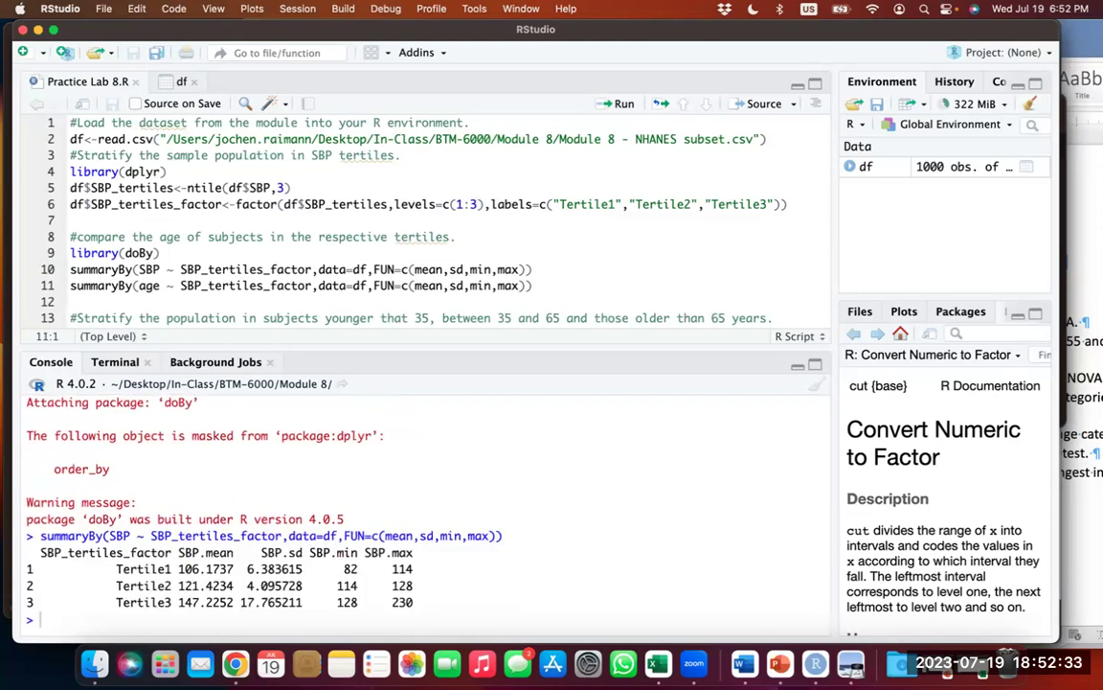
key("super+Return")
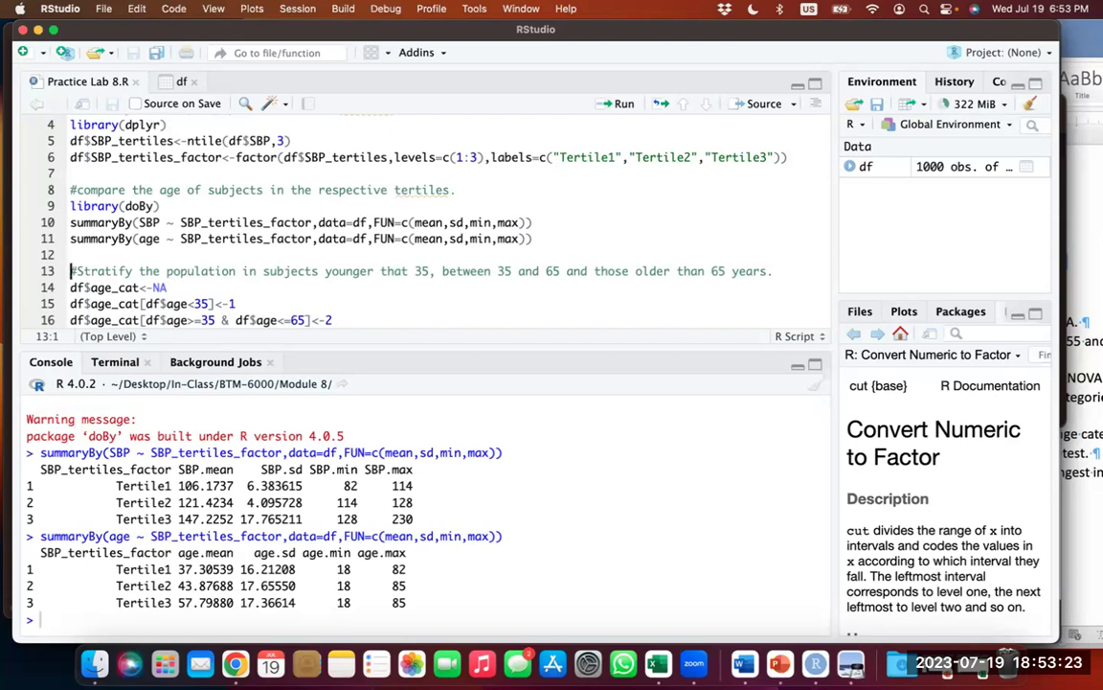
Step: Run the age stratification lines through summary(df$age_cat_factor), coding df$age_cat as 1 to 3 with labels below35, between35_65 and above65
left_click(74, 239)
left_click(70, 287)
scroll(143, 223, "down", 5)
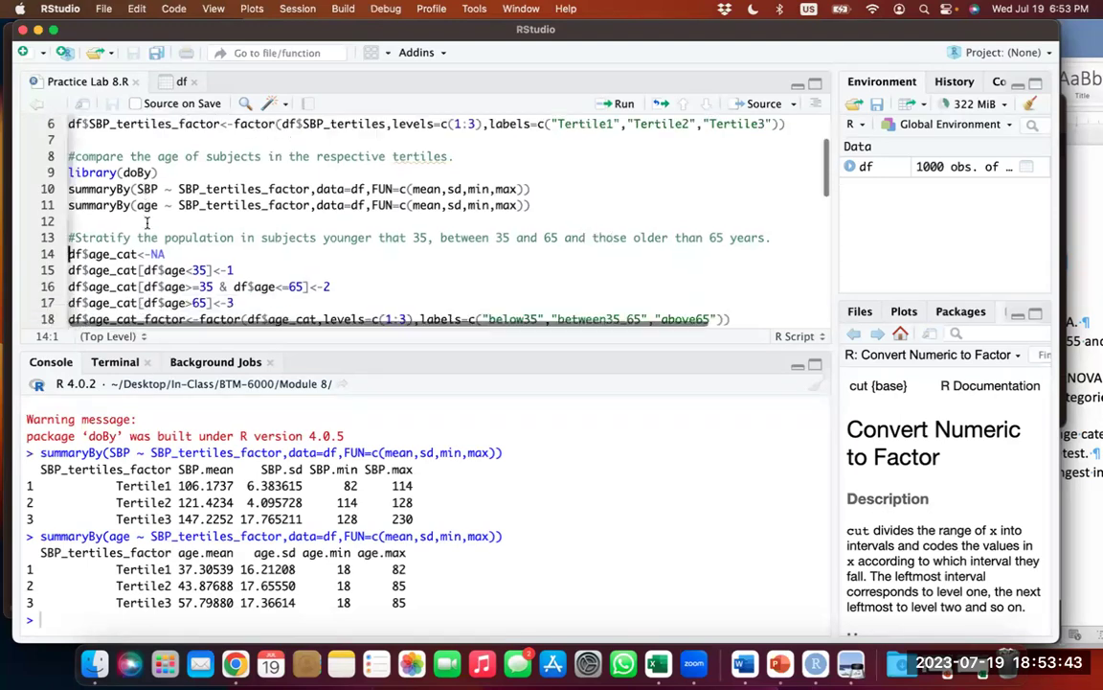
scroll(146, 222, "up", 1)
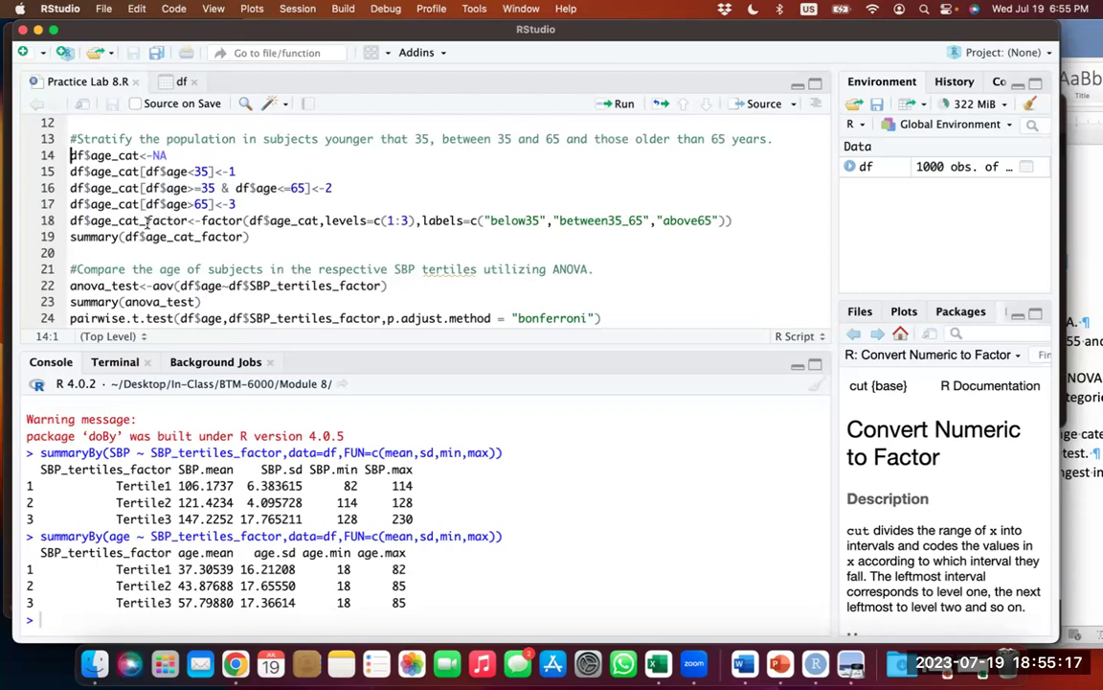
key("super+Return")
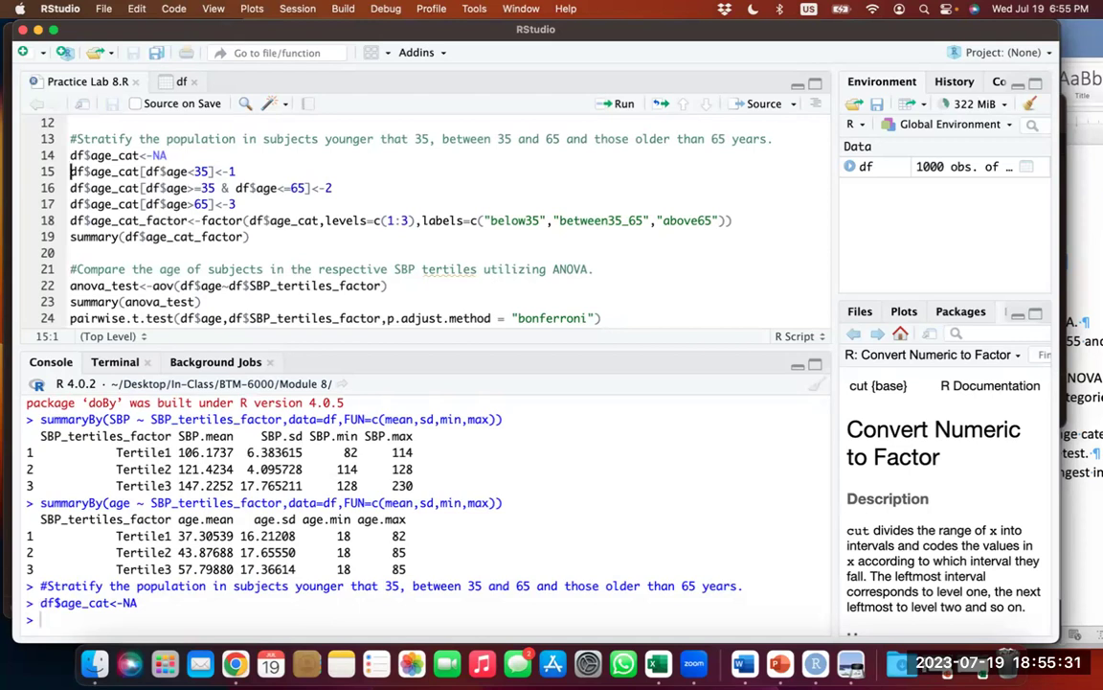
key("super+Return")
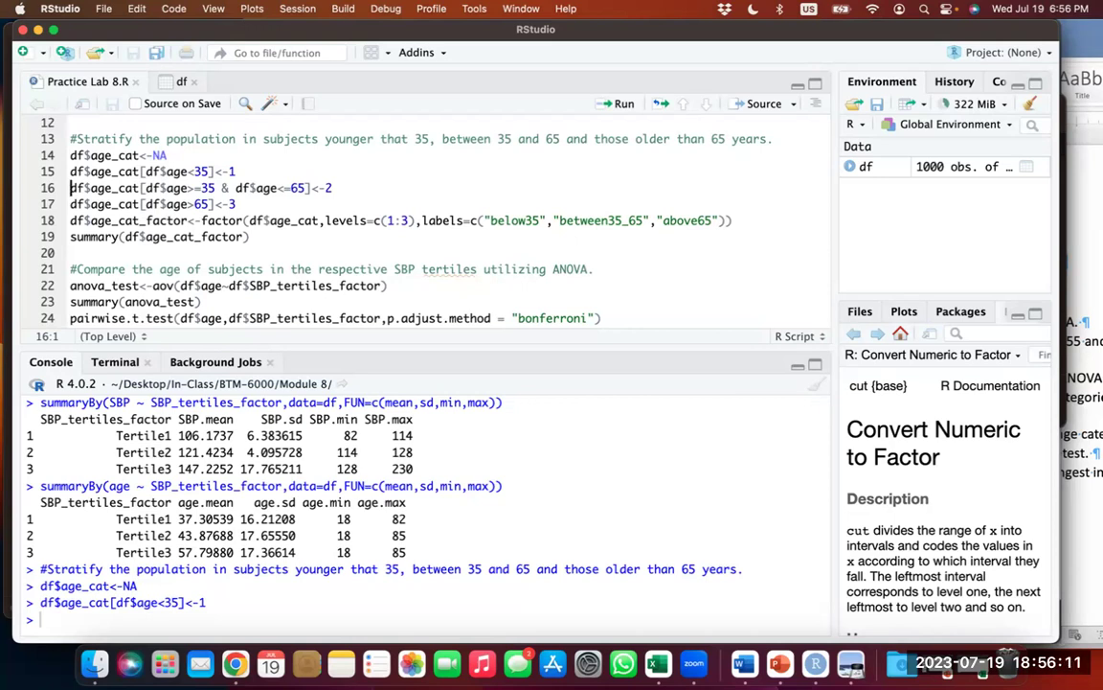
key("super+Return")
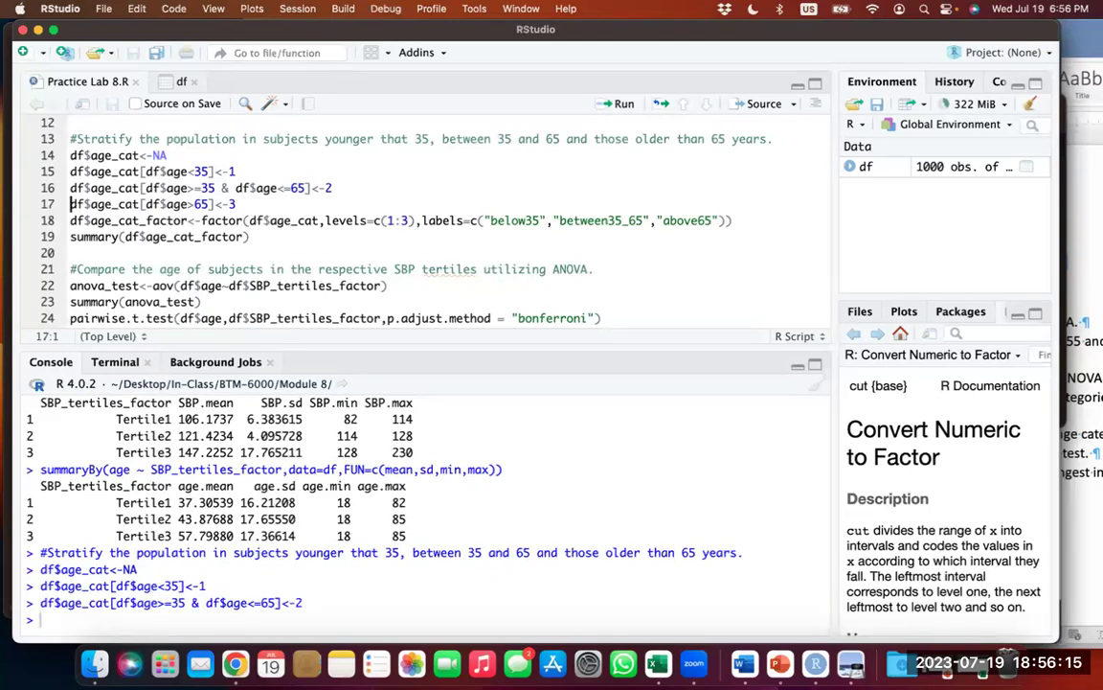
key("super+Return")
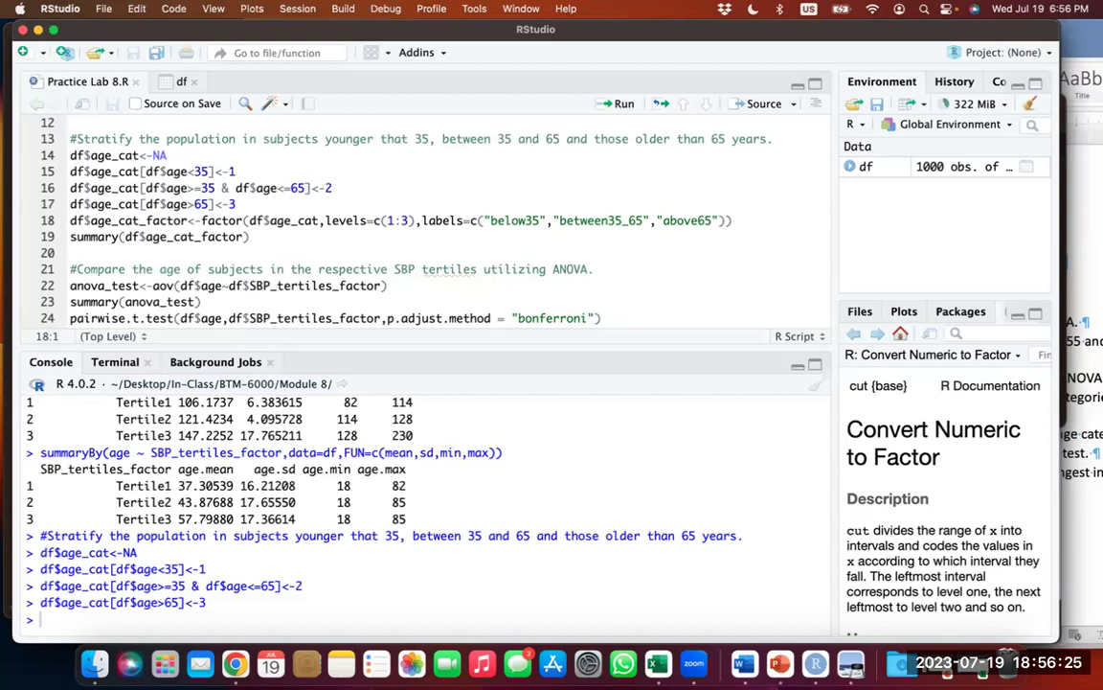
key("super+Return")
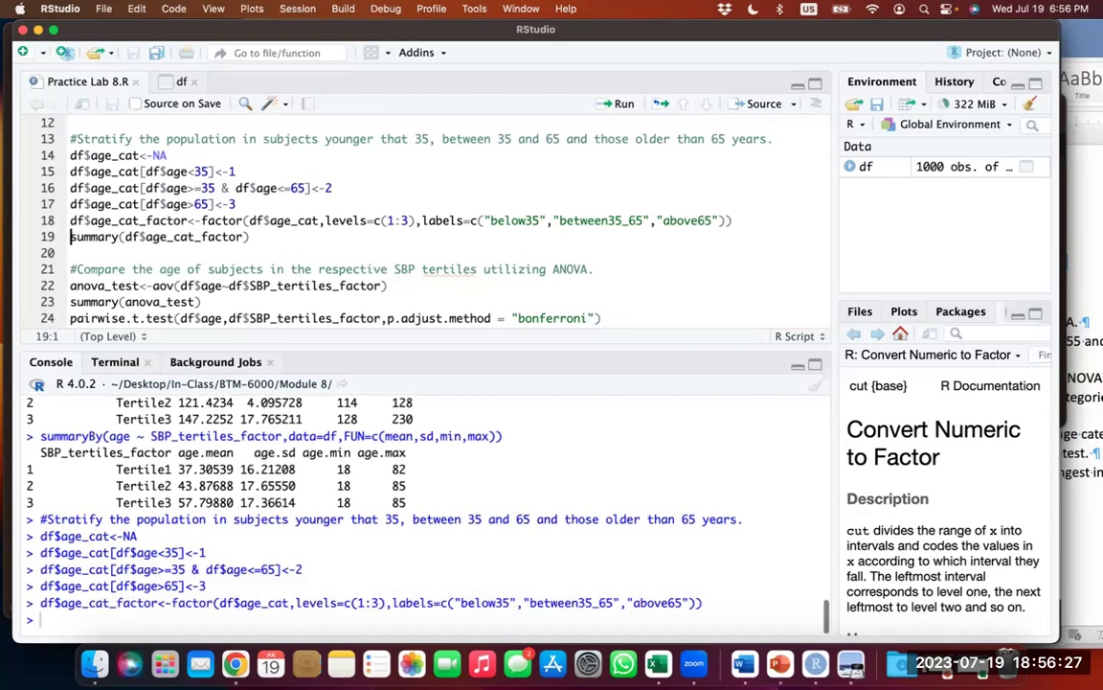
key("super+Return")
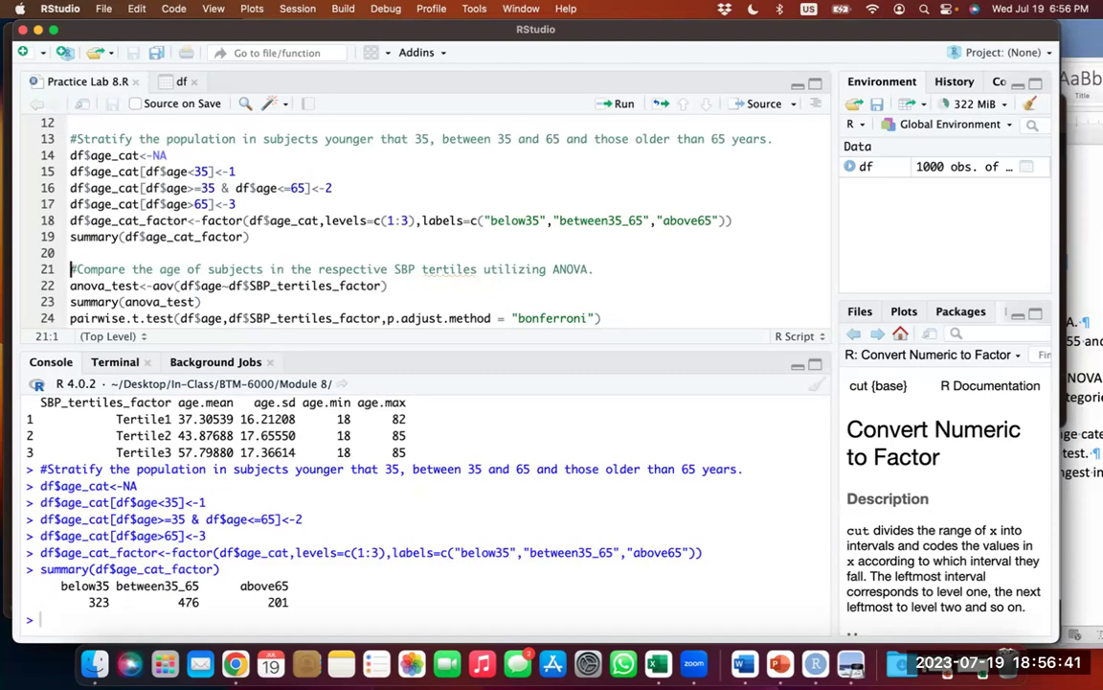
Step: Look through the script's two ANOVA sections down to the chi-square heading, and return to the first anova_test line
key("Down")
key("Down")
key("Down")
key("Down")
key("Down")
key("Down")
key("Down")
key("Down")
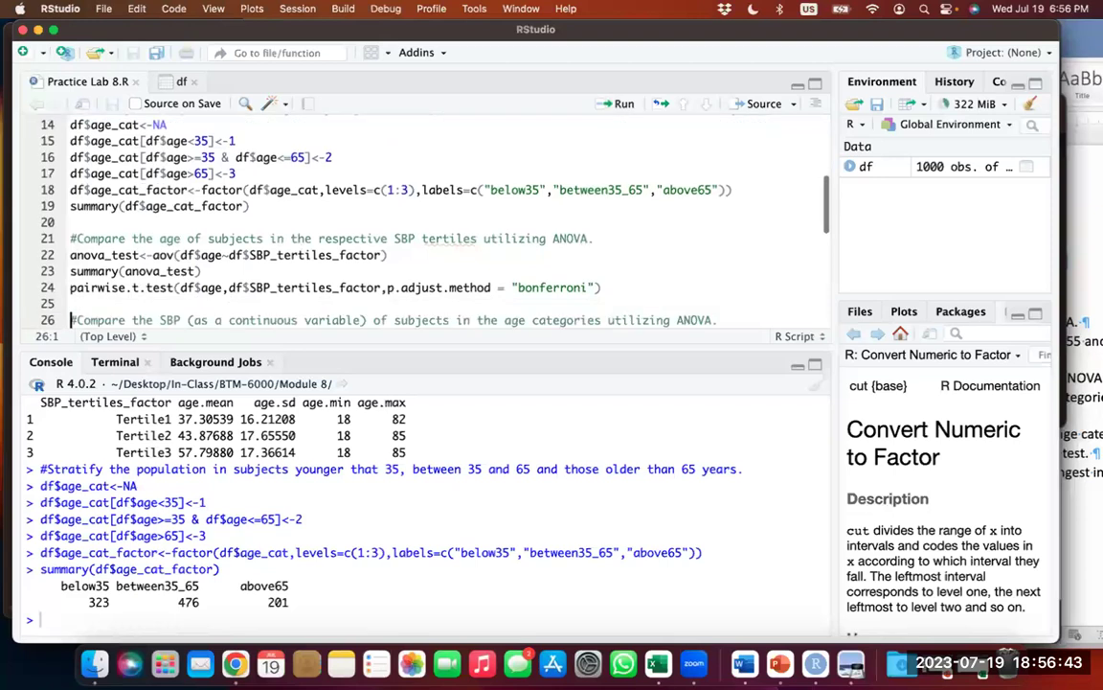
key("Up")
key("Down")
key("Down")
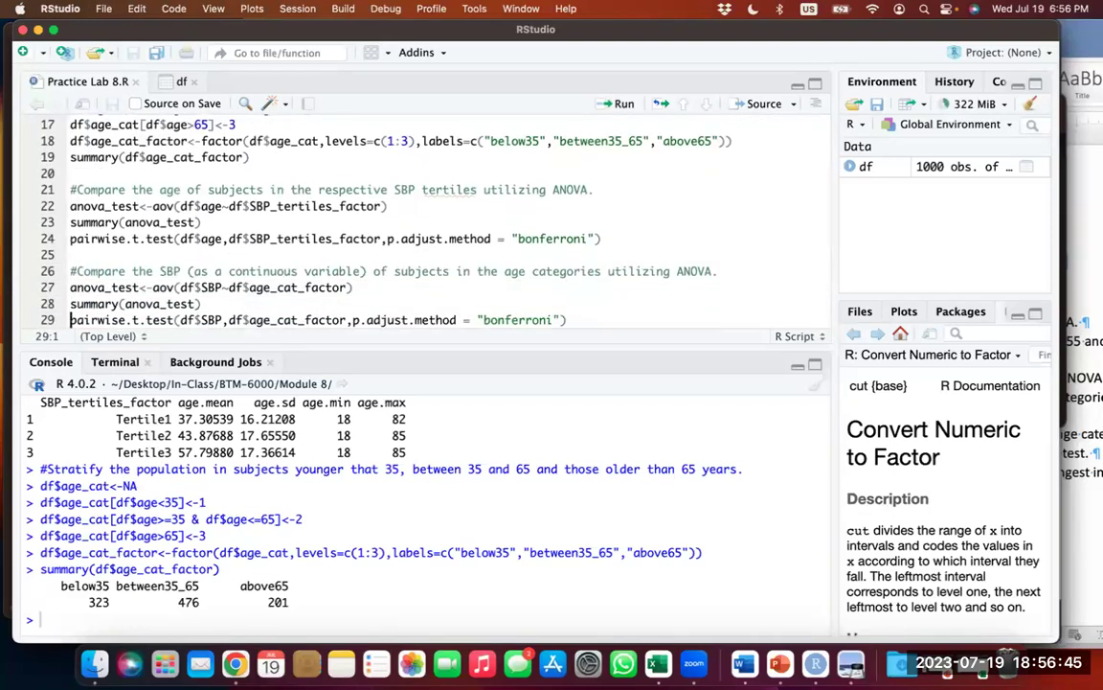
scroll(402, 220, "down", 1)
key("Up")
key("Up")
key("Up")
key("Up")
key("Up")
key("Up")
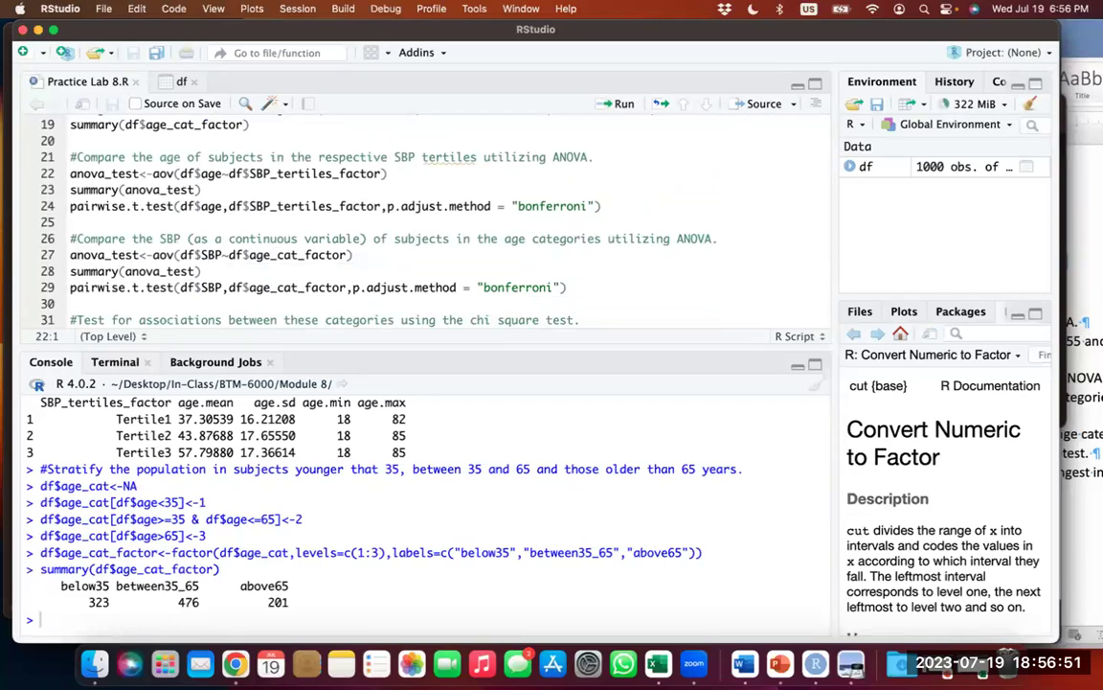
Step: Run the ANOVA of df$age by SBP_tertiles_factor, its summary, and the Bonferroni-adjusted pairwise t-tests
key("super+Return")
key("super+Return")
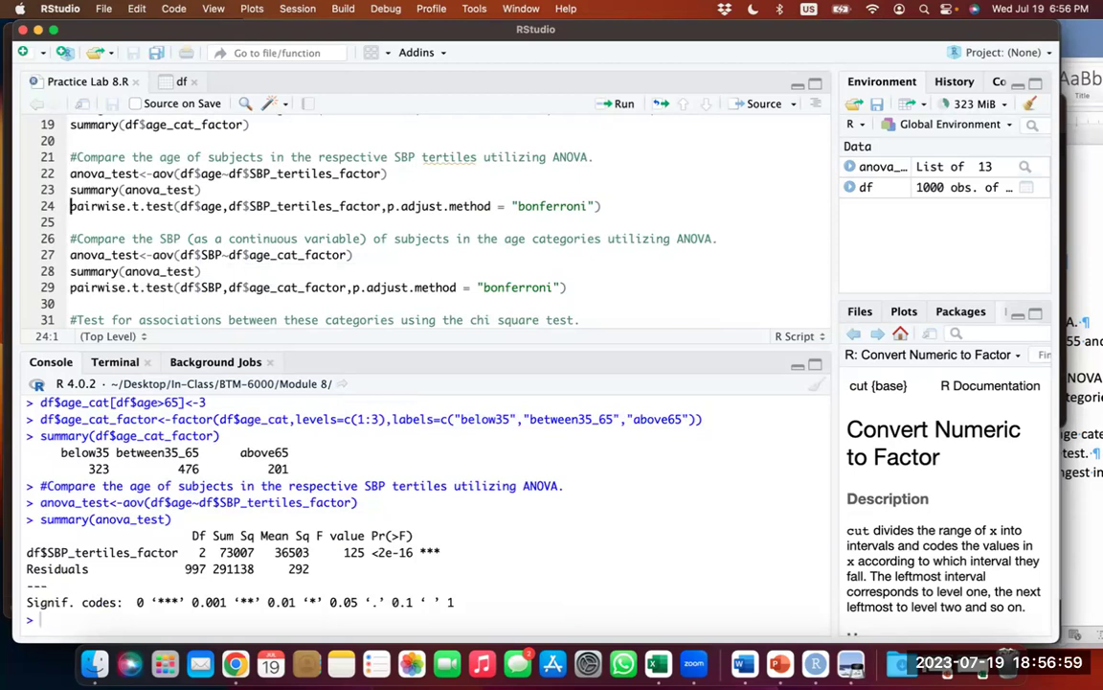
key("super+Return")
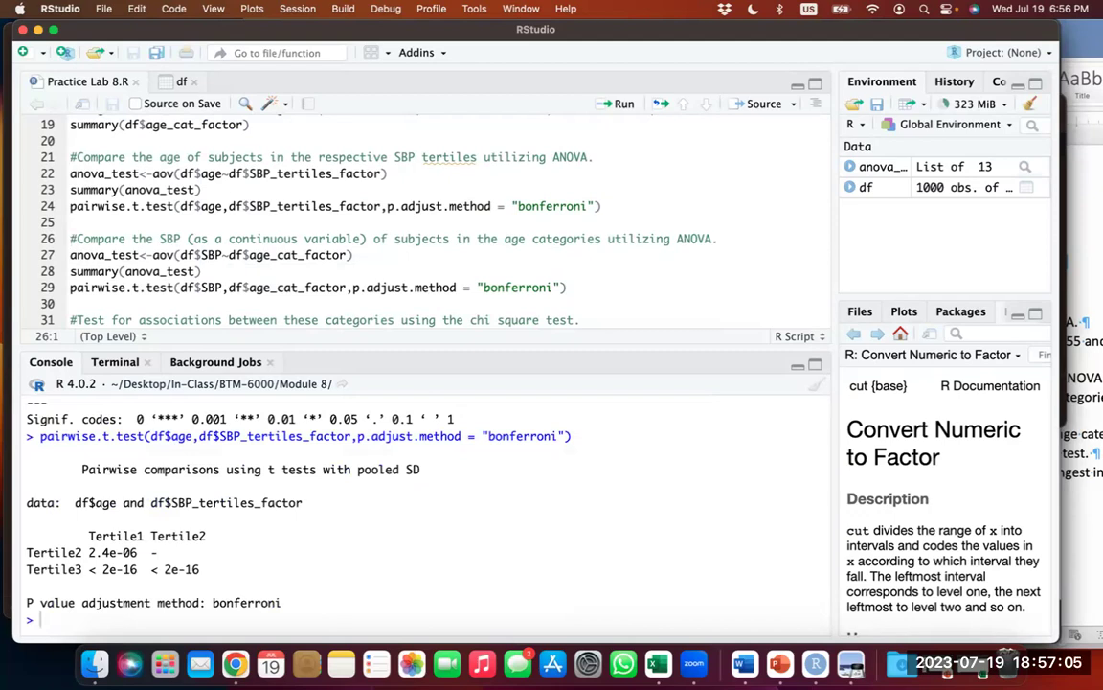
Step: Run the ANOVA of df$SBP by age_cat_factor with its summary and Bonferroni pairwise t-tests, and review the output
key("super+Return")
key("super+Return")
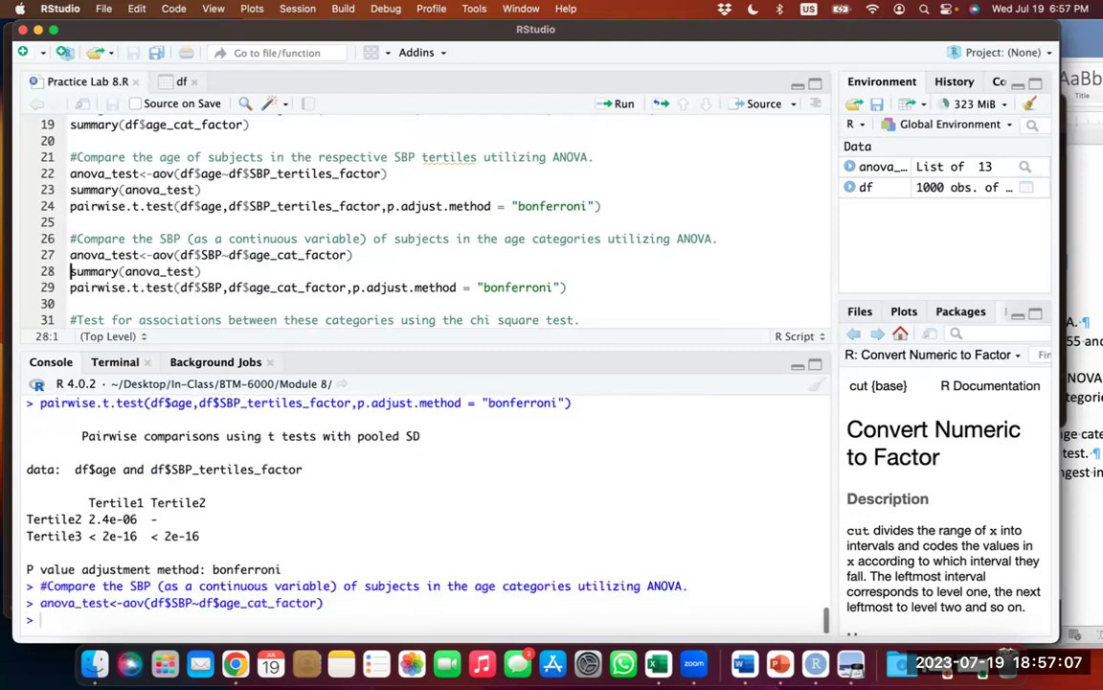
key("super+Return")
key("super+Return")
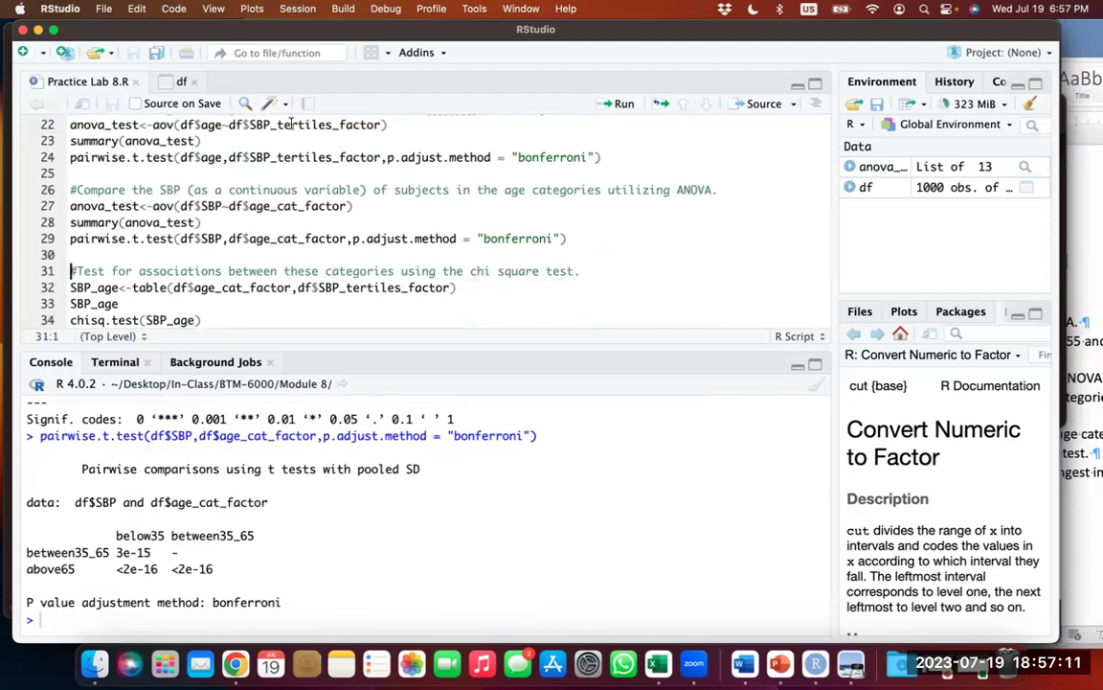
scroll(307, 465, "up", 3)
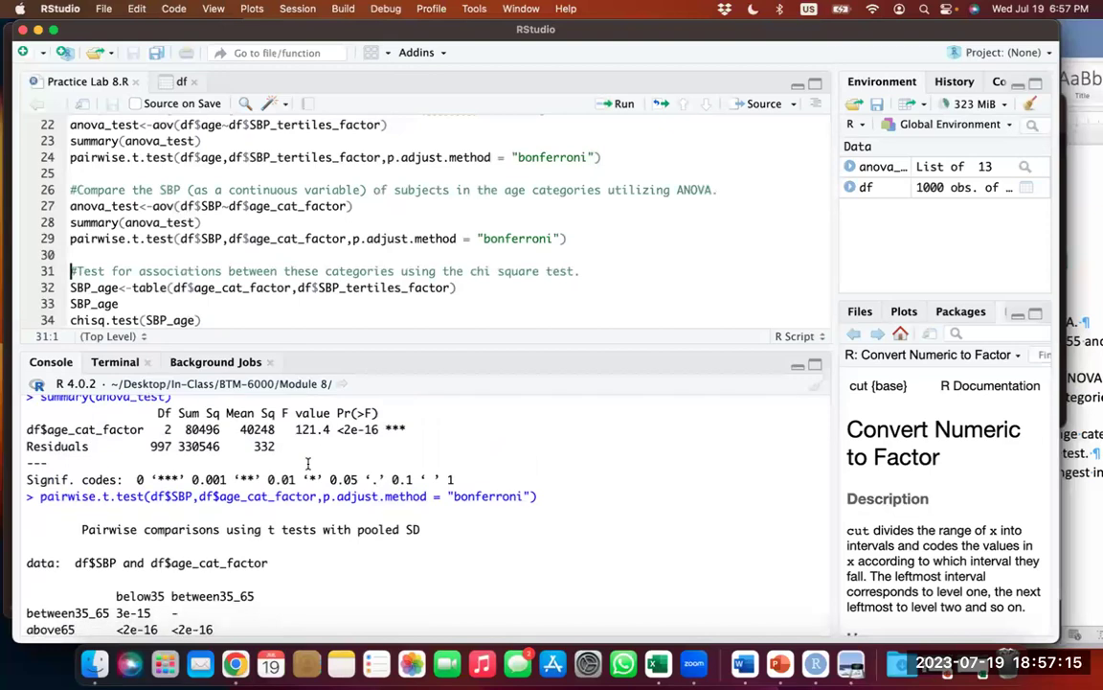
scroll(308, 465, "down", 1)
Step: Run the lines that build the SBP_age table from age_cat_factor and SBP_tertiles_factor, print it, and perform chisq.test(SBP_age)
scroll(180, 244, "down", 3)
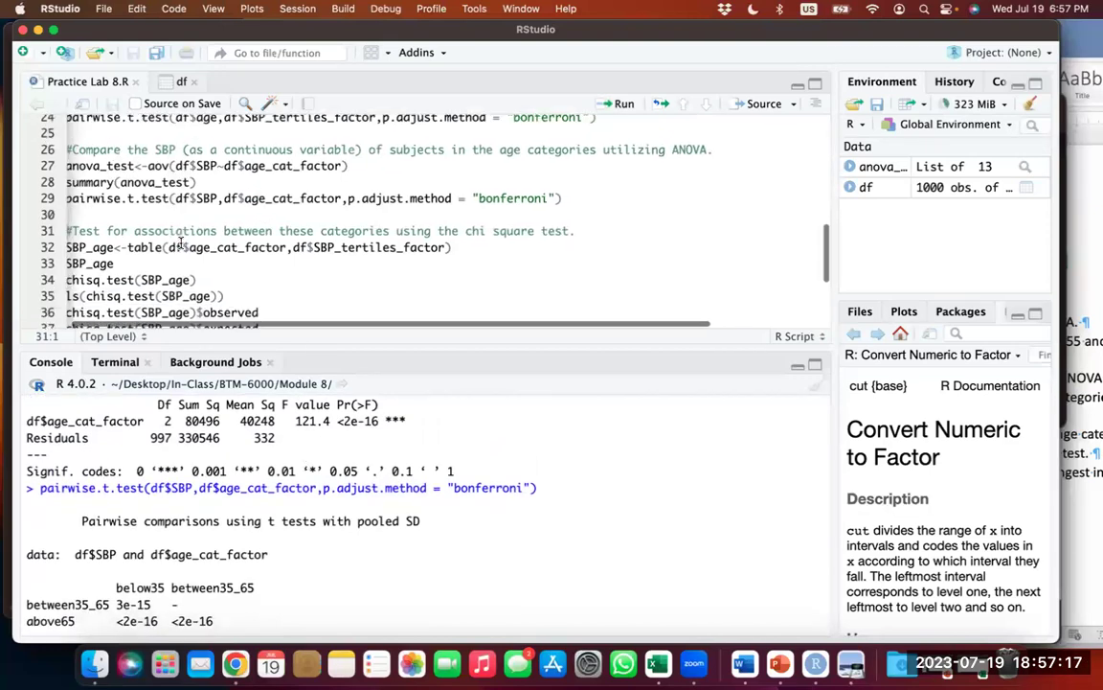
scroll(180, 244, "left", 2)
scroll(180, 245, "down", 1)
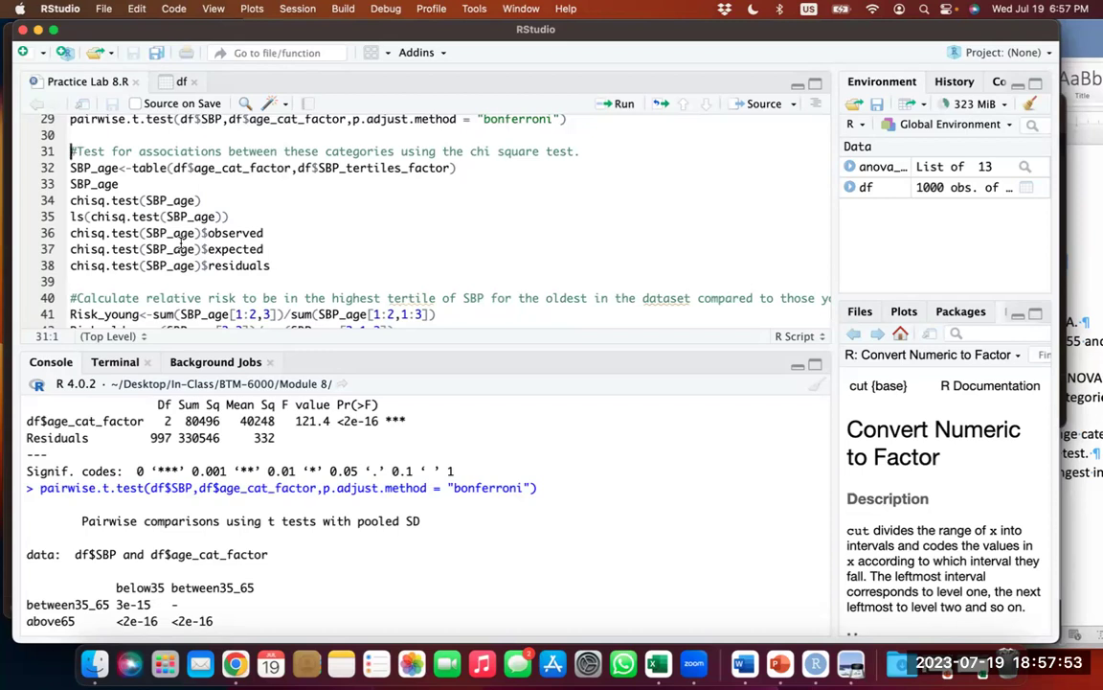
key("Down")
key("super+Return")
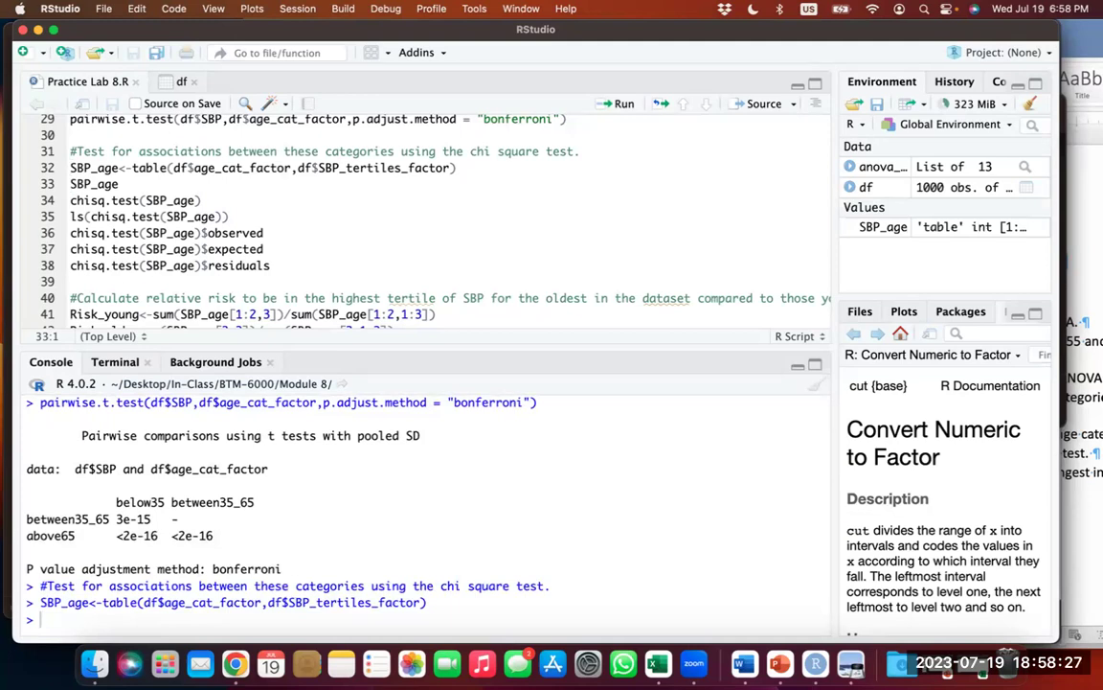
key("super+Return")
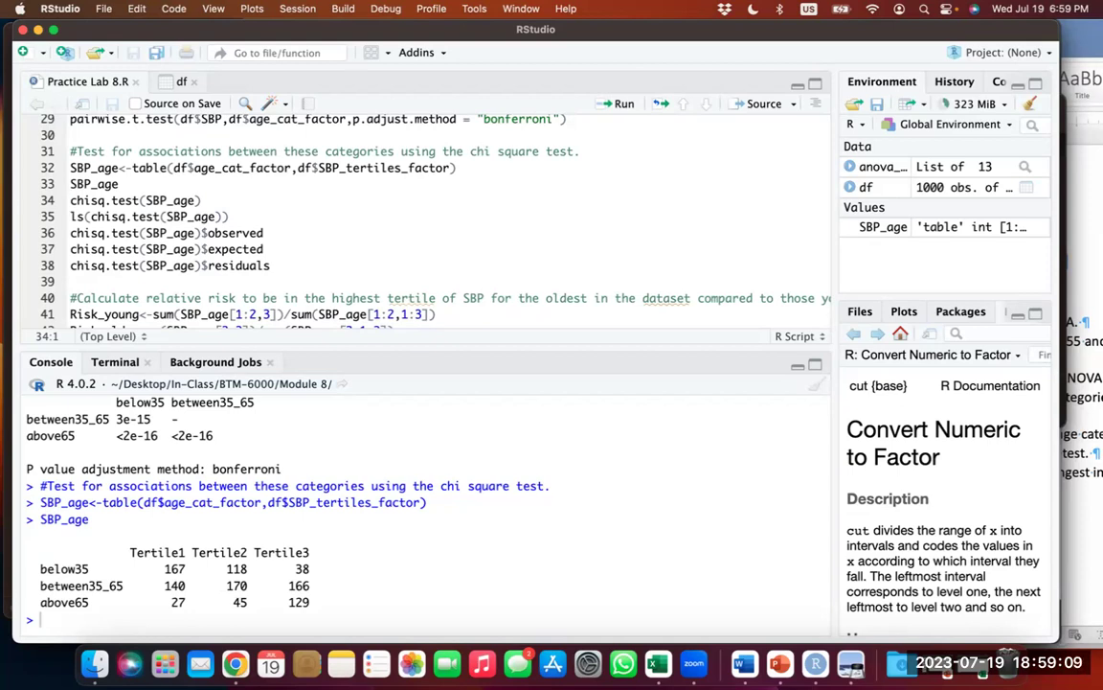
key("super+Return")
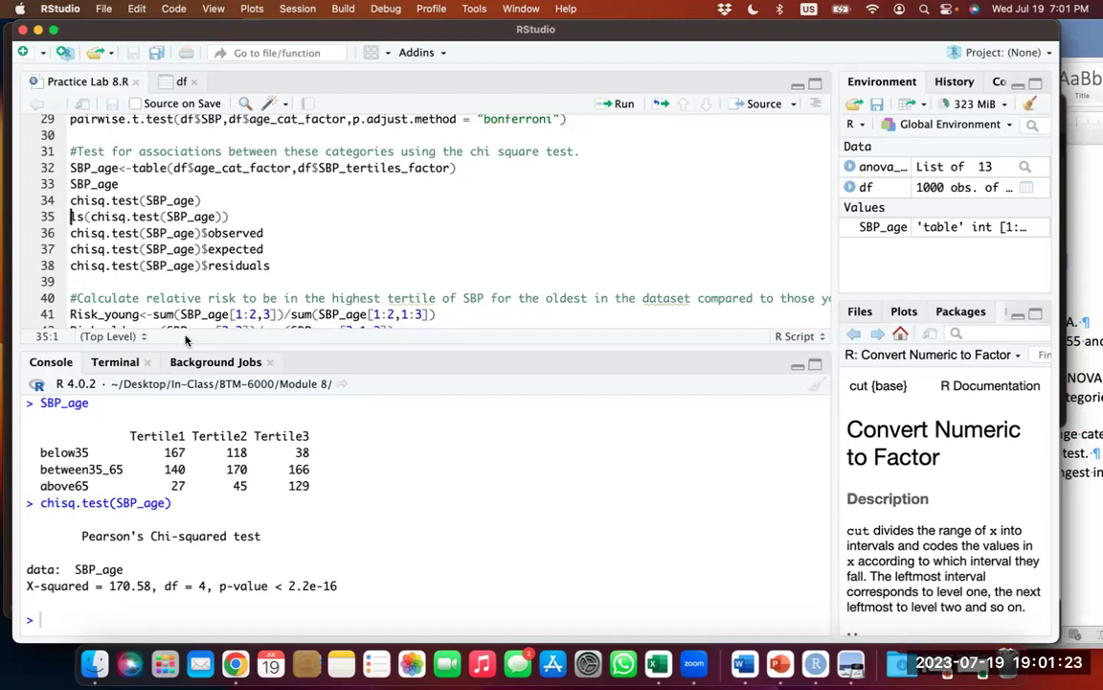
Step: Assign the chi-square test on line 34 to a variable named test, and run the edited line
key("Up")
type("test<-")
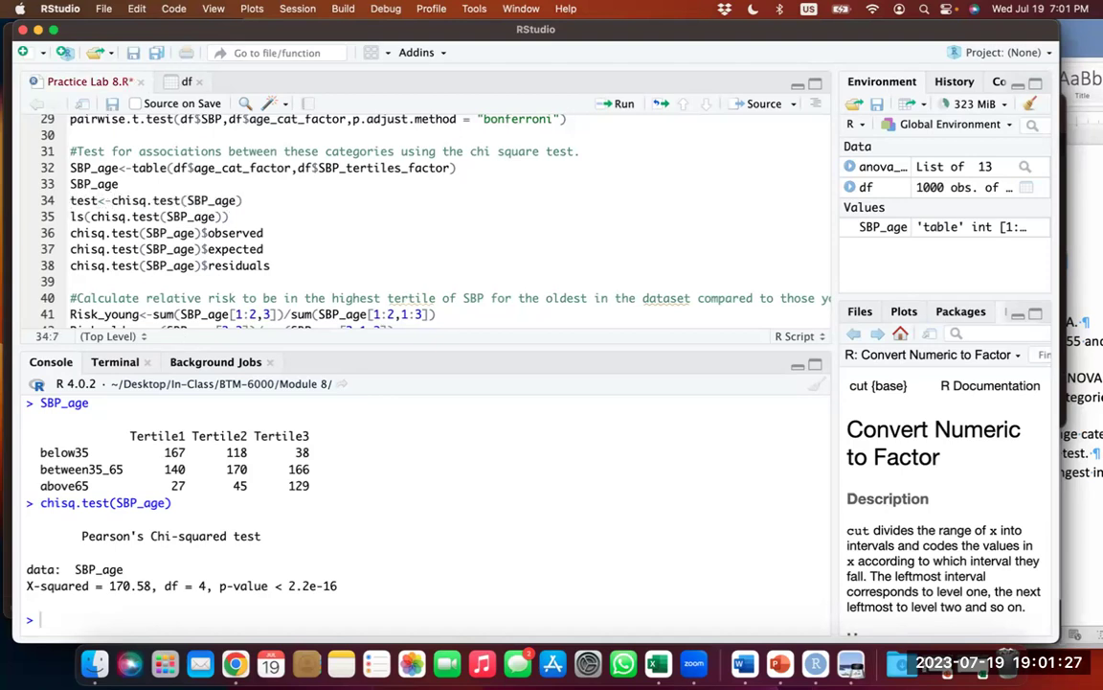
key("super+Return")
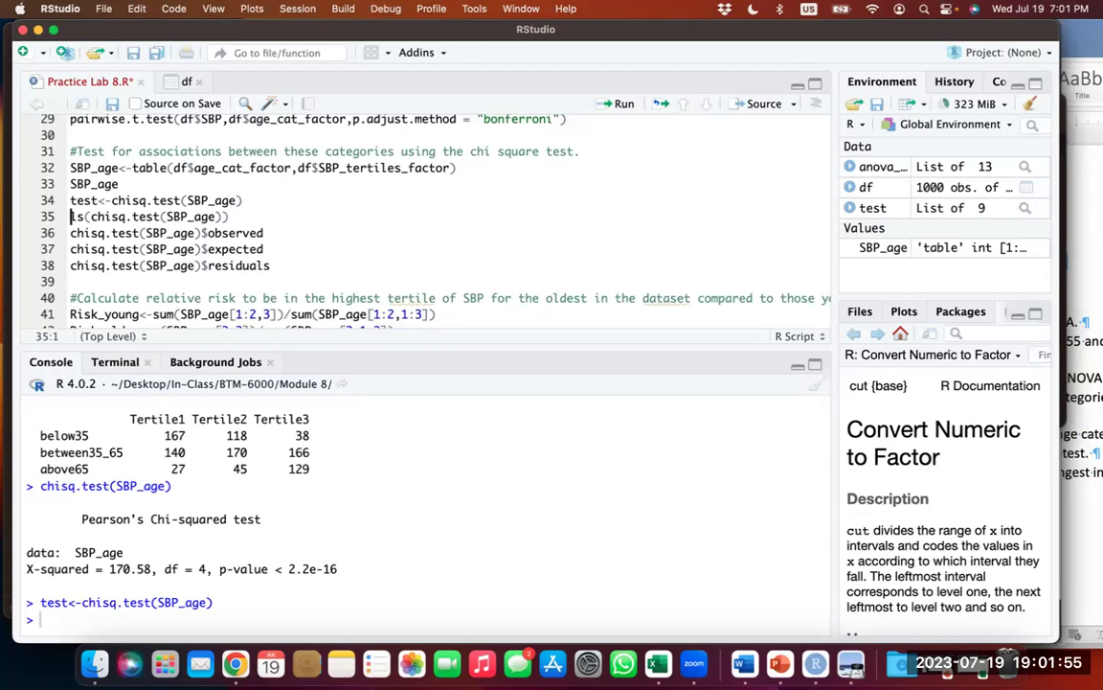
Step: Run the lines that list the components of chisq.test(SBP_age) and print its observed, expected and residuals values
key("super+Return")
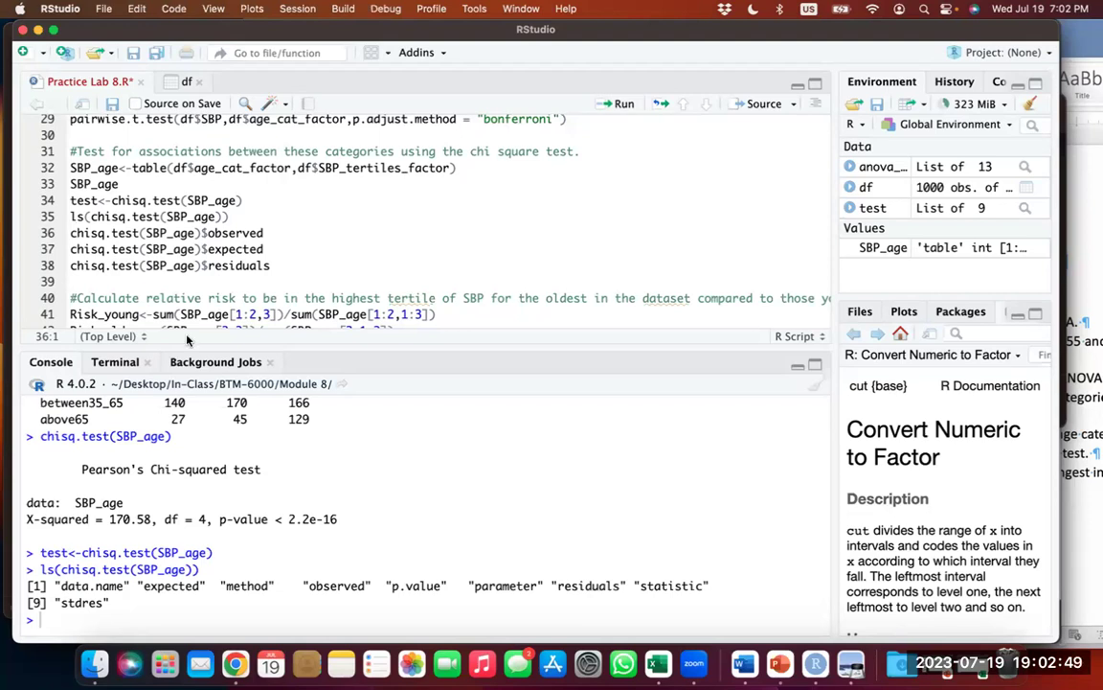
key("super+Return")
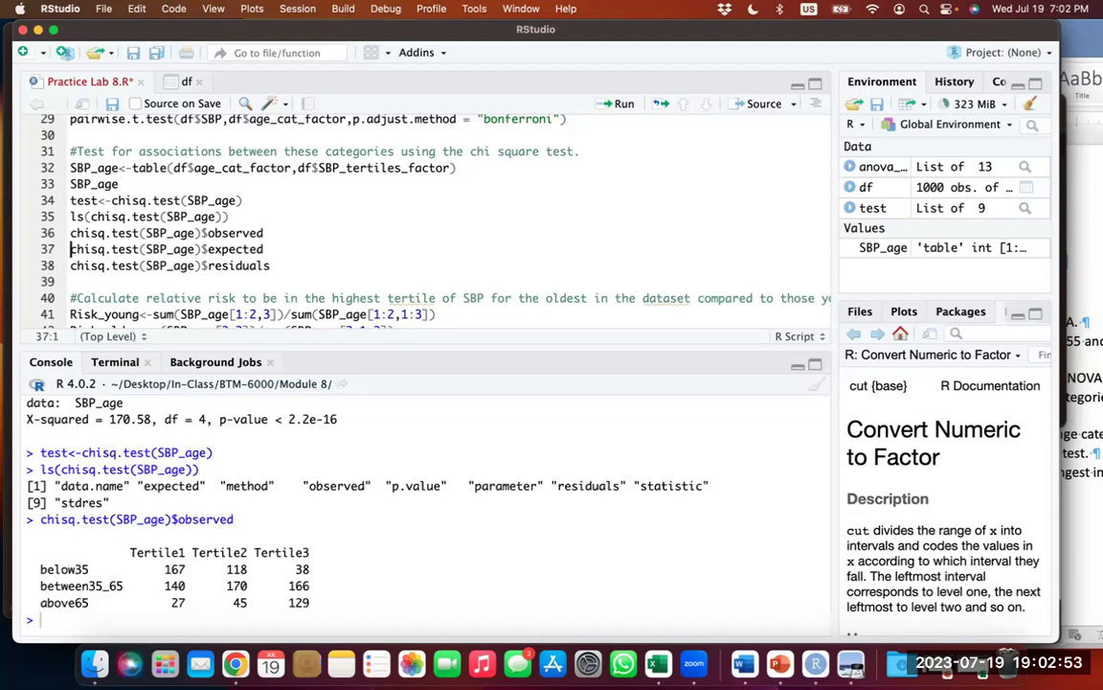
key("super+Return")
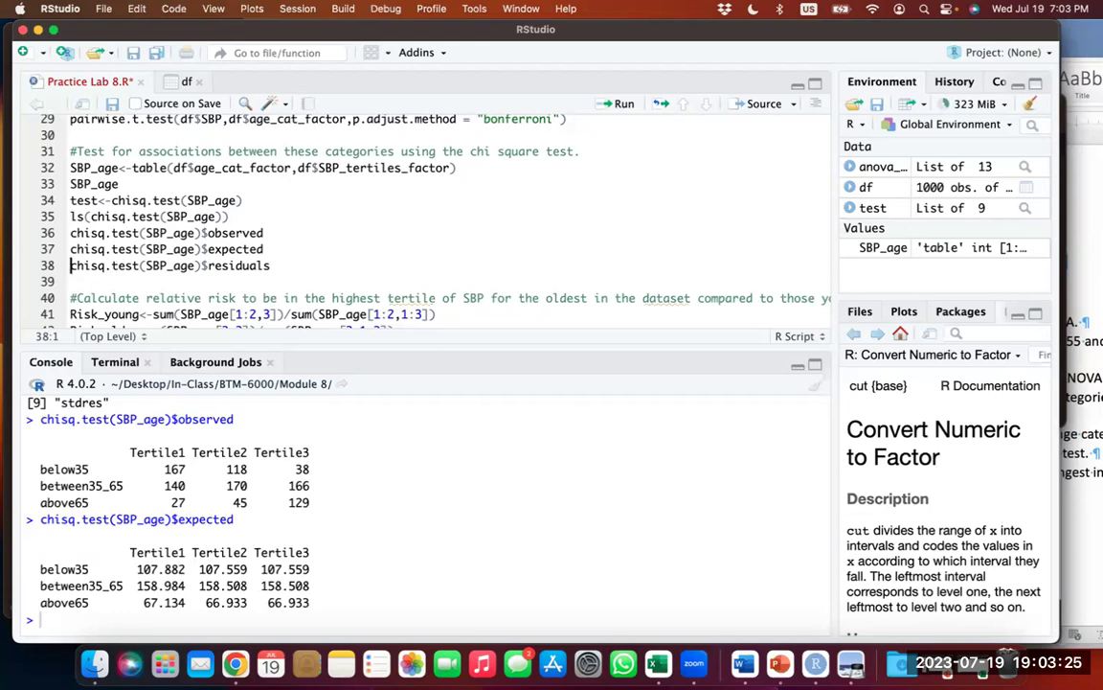
key("super+Return")
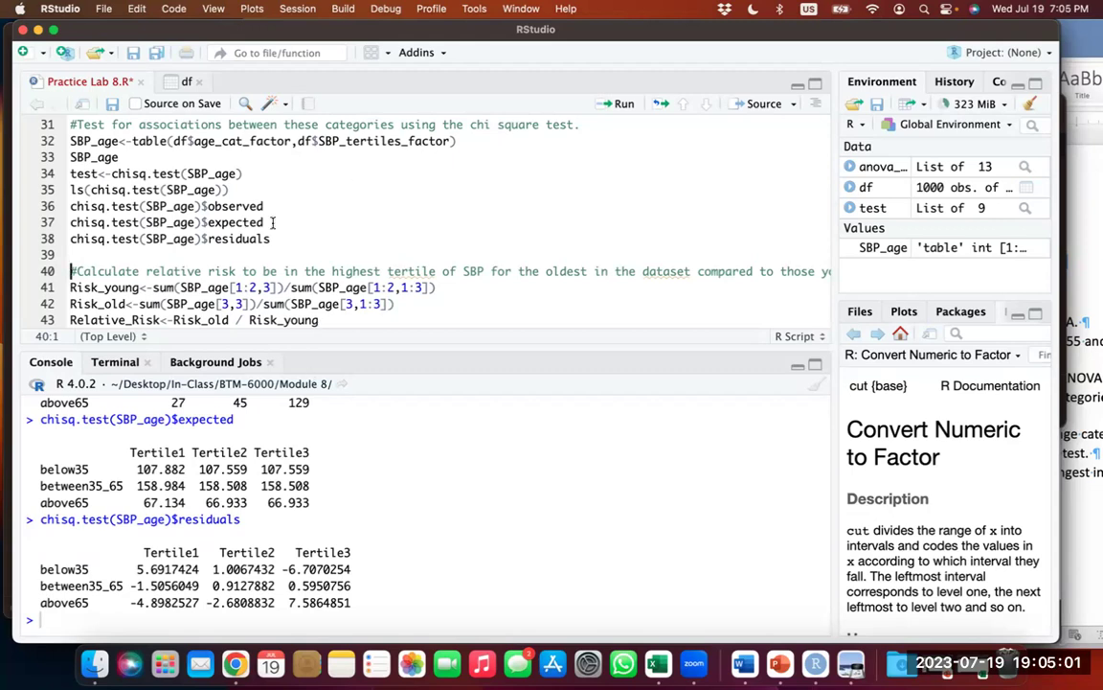
Step: Switch to the Excel workbook Lab xls accompanying Module 8 and examine the Risk formulas in E2 and E3
scroll(220, 245, "down", 3)
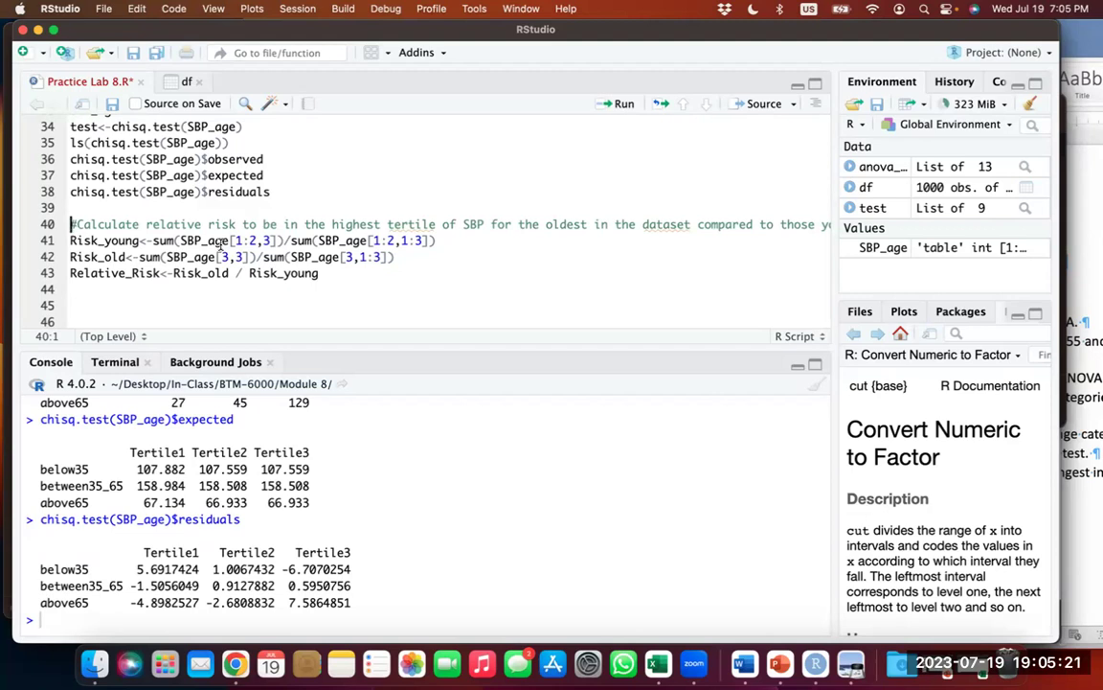
key("Down")
left_click(658, 664)
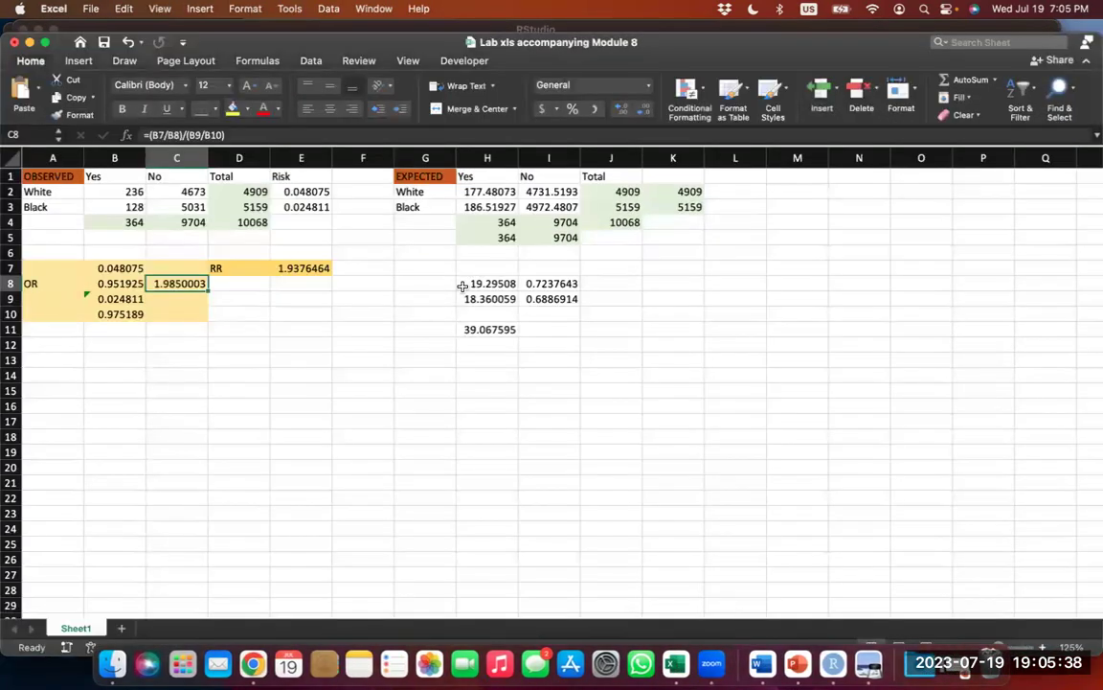
double_click(302, 191)
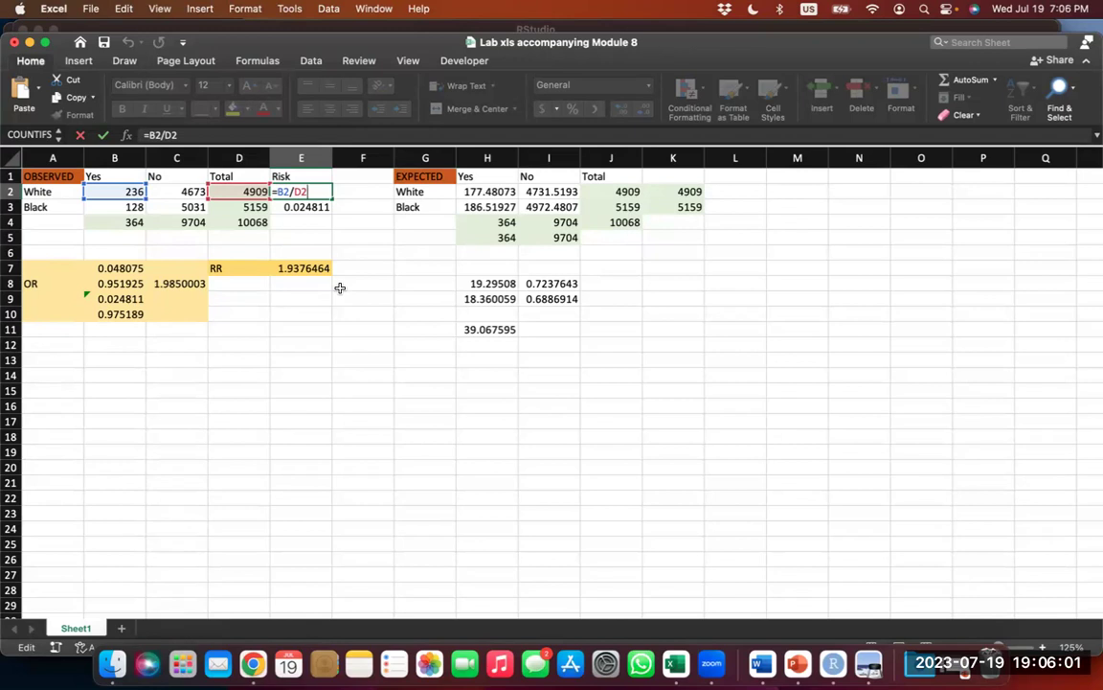
key("Return")
type("\\")
key("Escape")
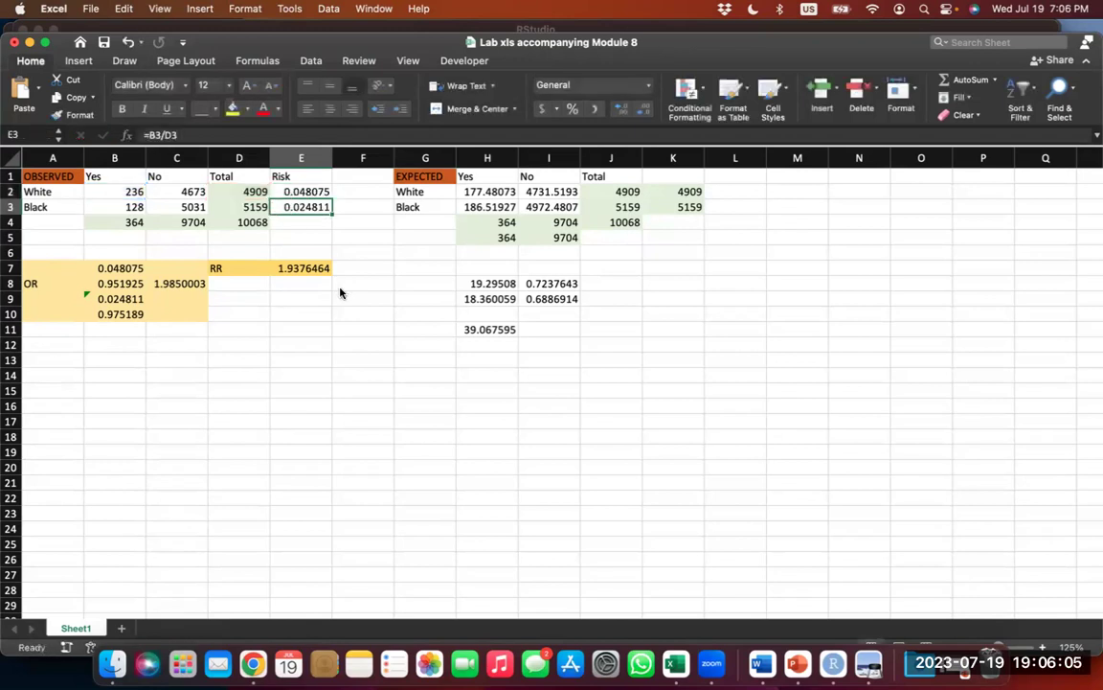
key("F2")
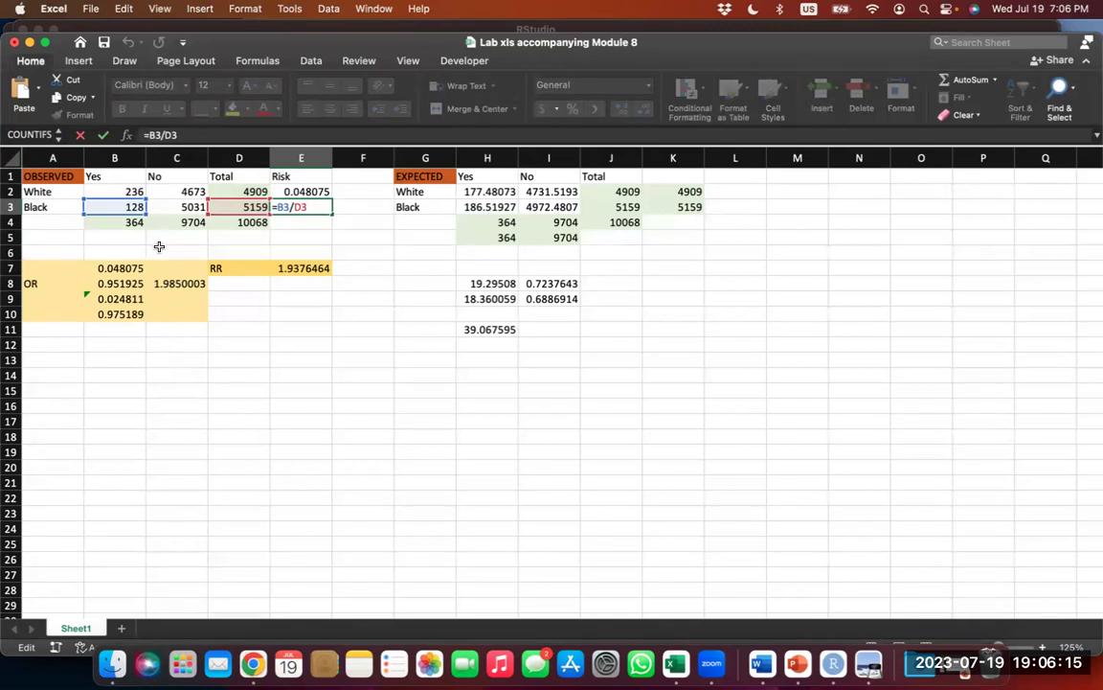
key("Return")
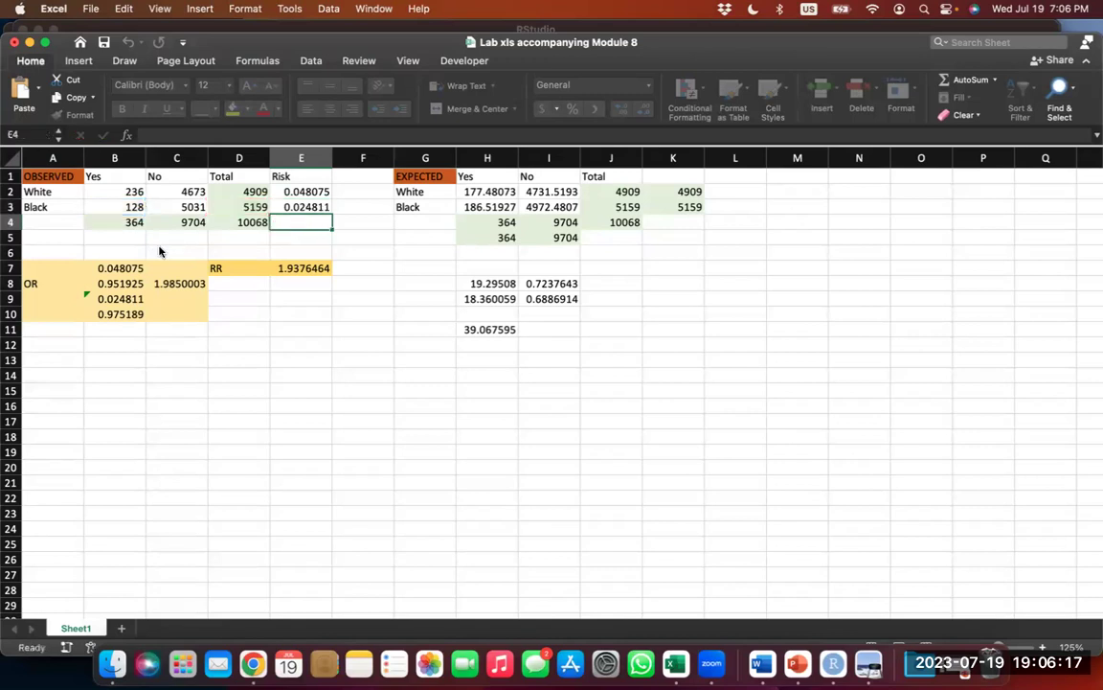
Step: Bring the observed SBP_age counts into view in RStudio, then add a sheet to the Excel workbook and place its window alongside
left_click(832, 663)
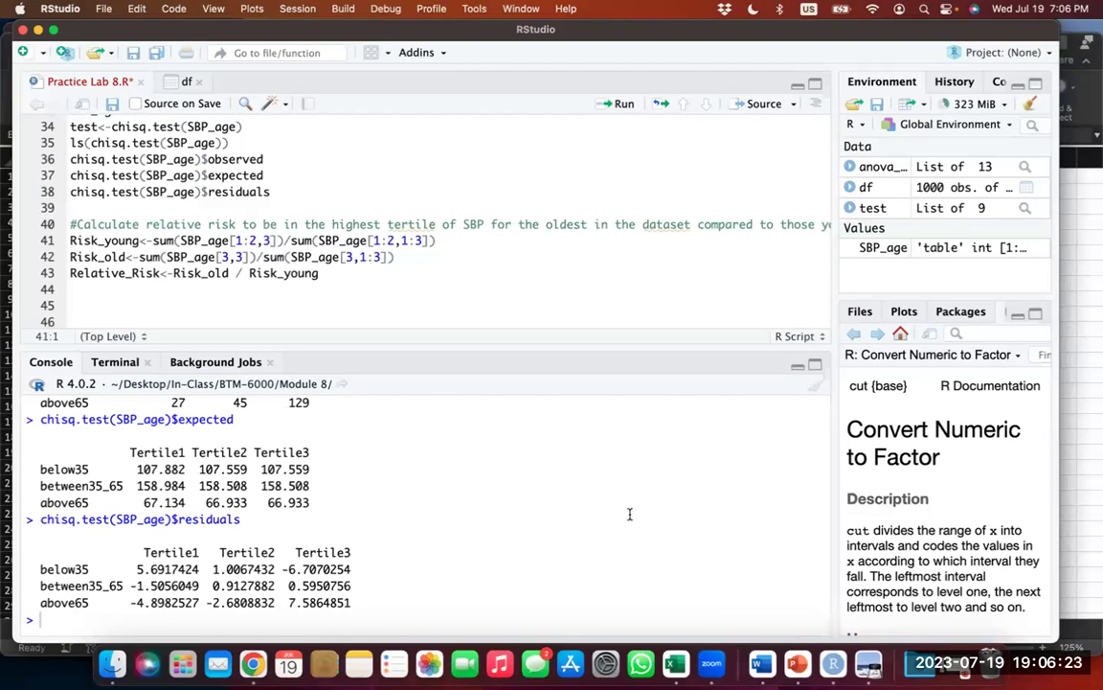
scroll(630, 514, "up", 2)
scroll(631, 513, "up", 1)
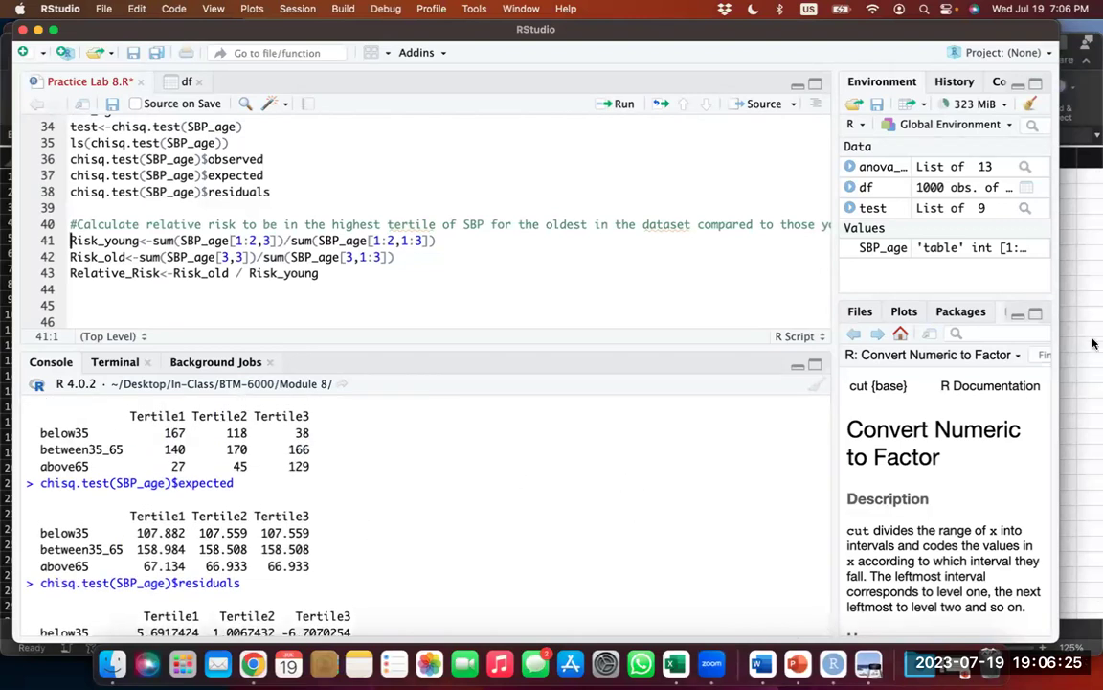
left_click(1084, 372)
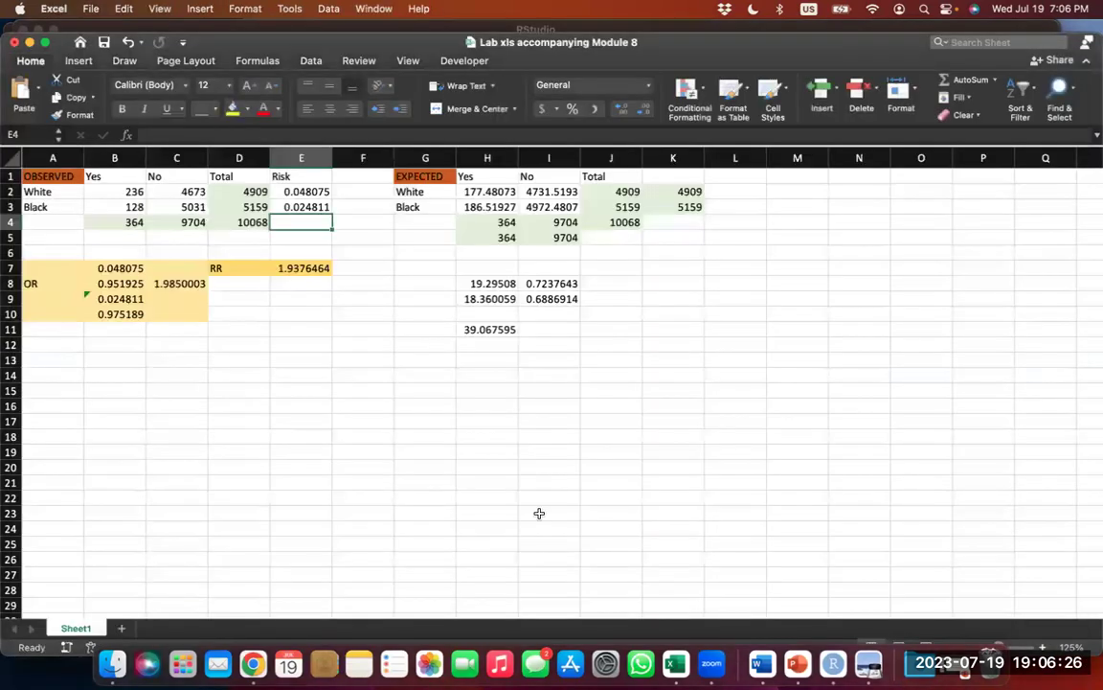
left_click(123, 628)
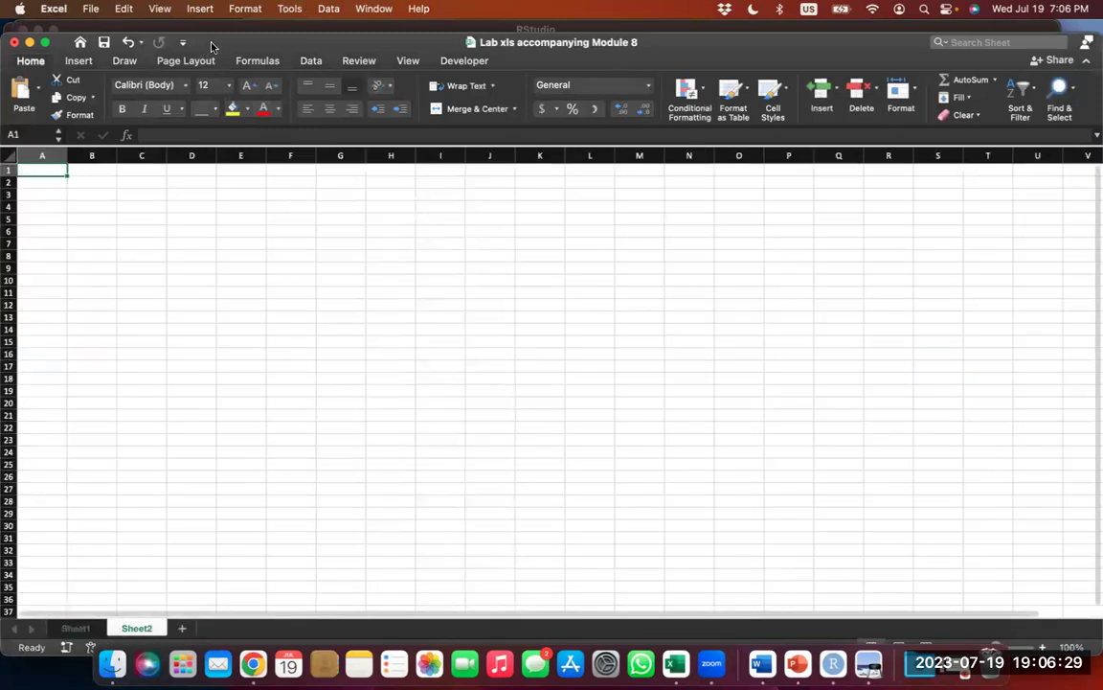
left_click_drag(225, 44, 596, 27)
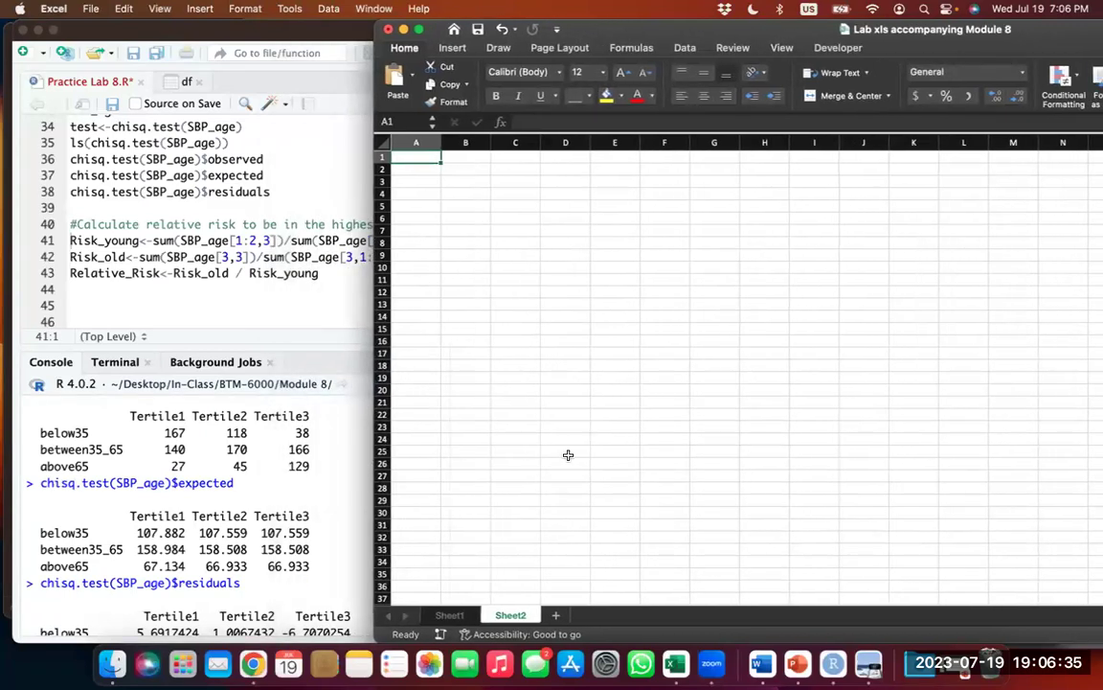
Step: Enter the column headings Tertile 1, Tertile 2 and Tertile 3 in cells B1 to D1 of Sheet2
key("Right")
type("Tertiel")
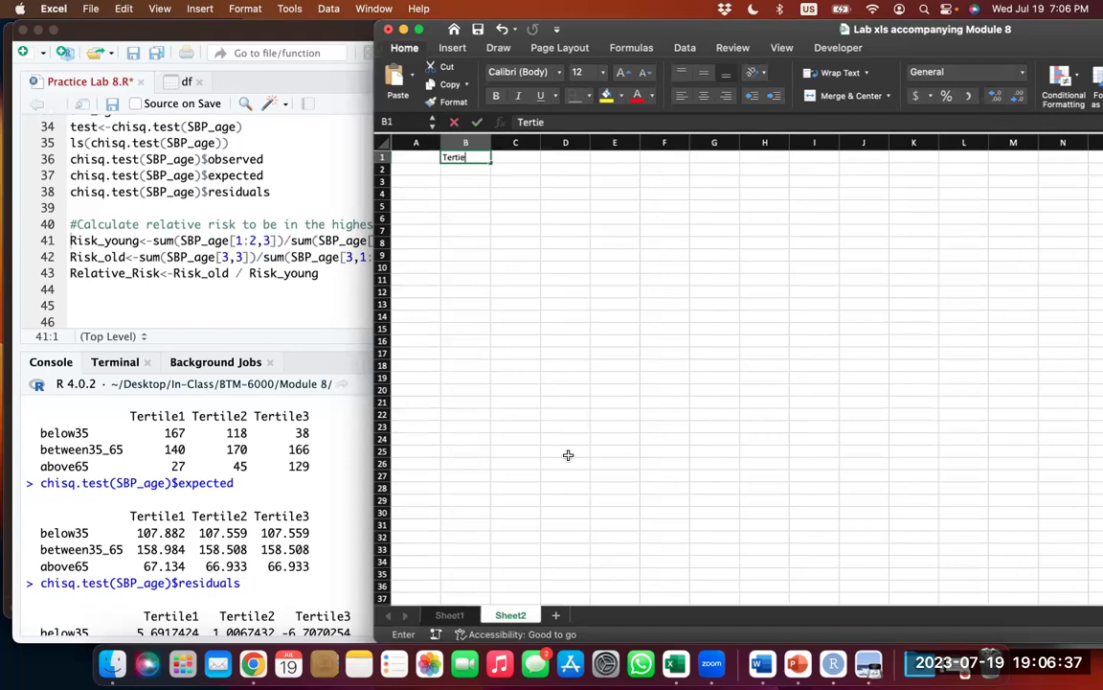
key("BackSpace")
key("BackSpace")
type("l")
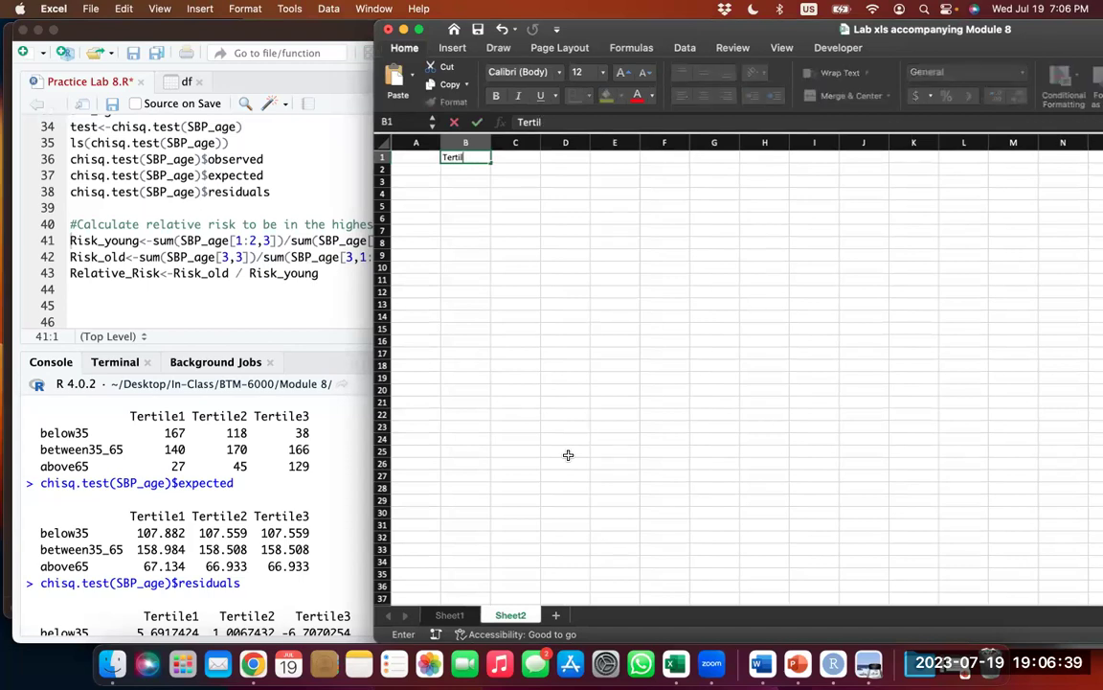
type("e 1")
key("Right")
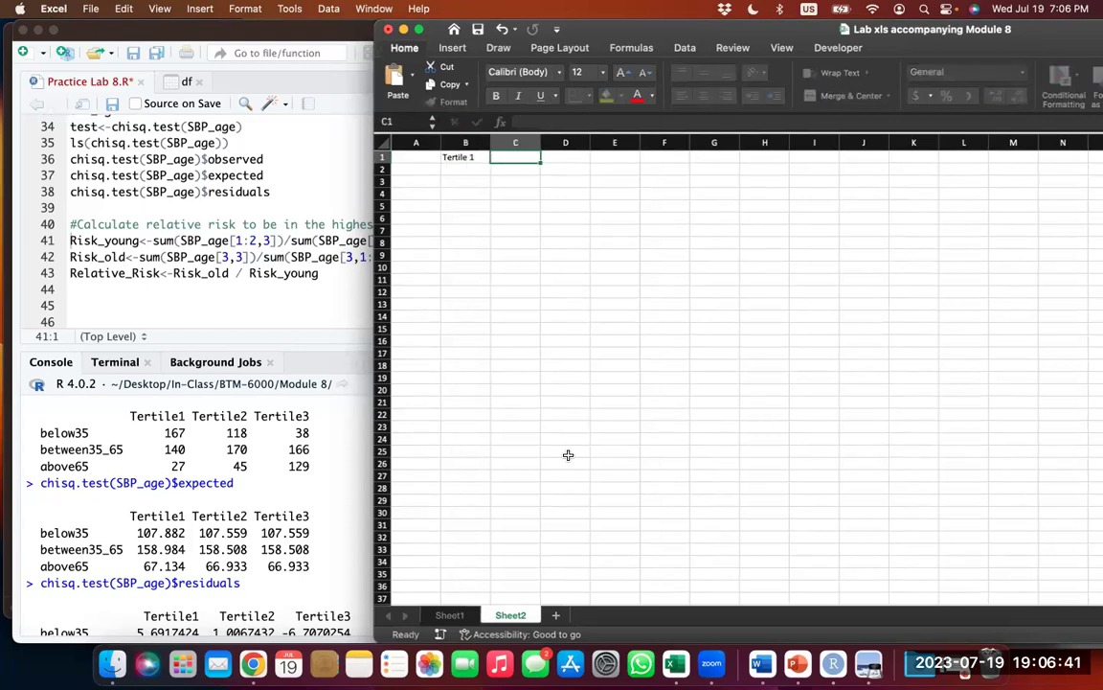
type("Tertile 3")
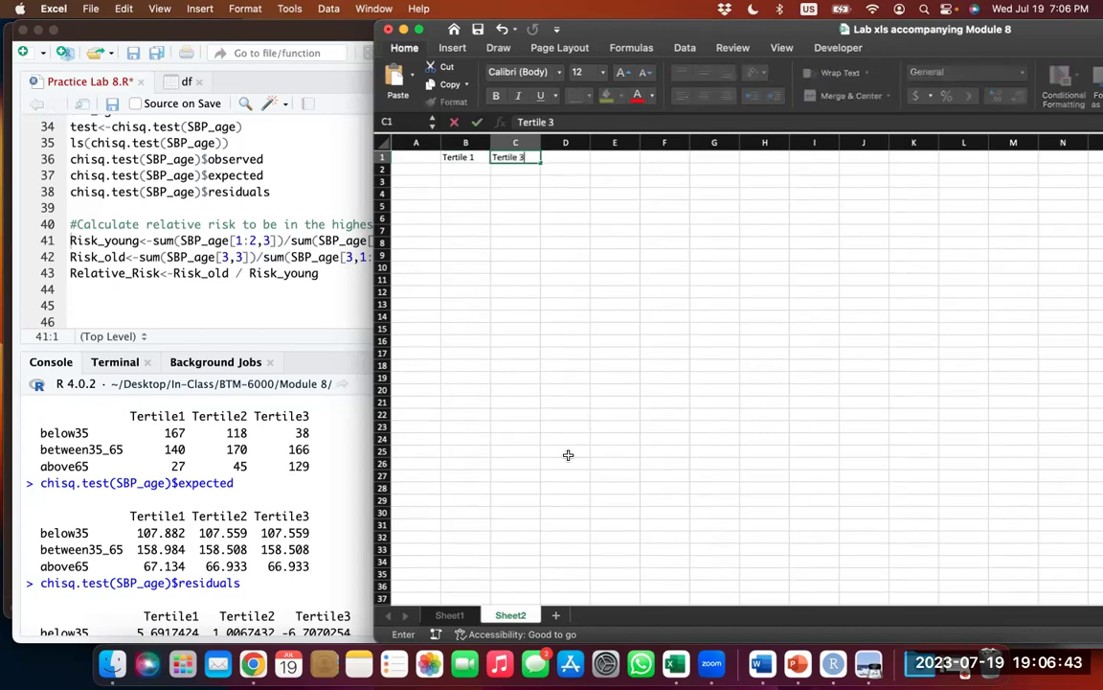
key("BackSpace")
type("2")
type("Tertile 3")
key("Return")
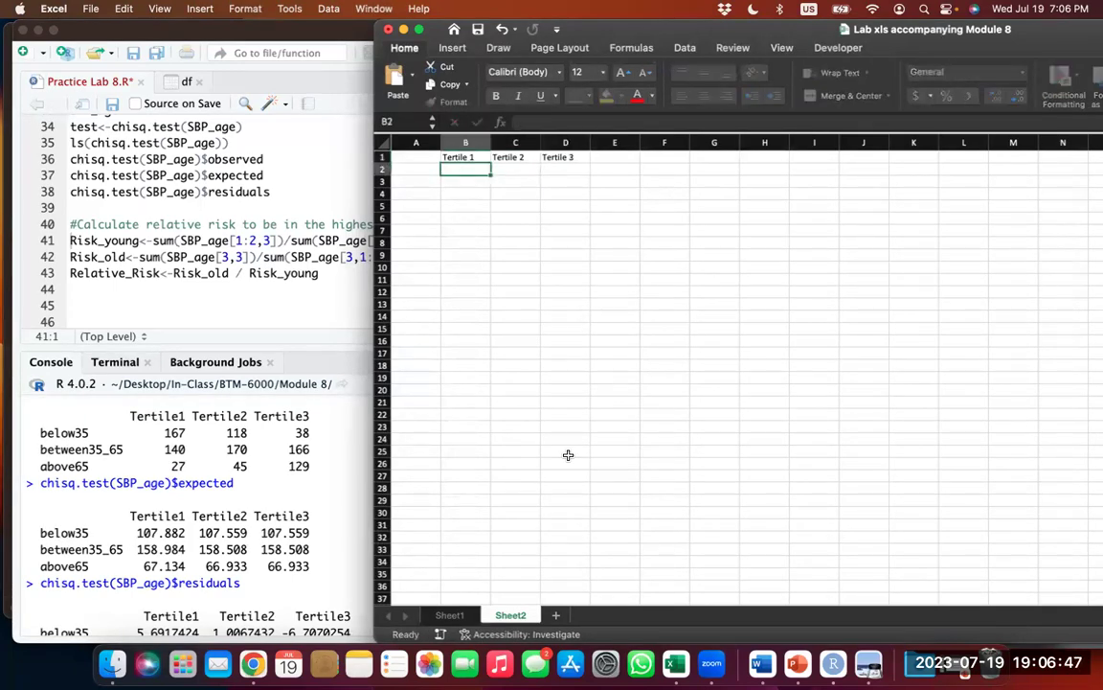
Step: Enter the row label "below 35" in cell A2
key("Left")
type("elo")
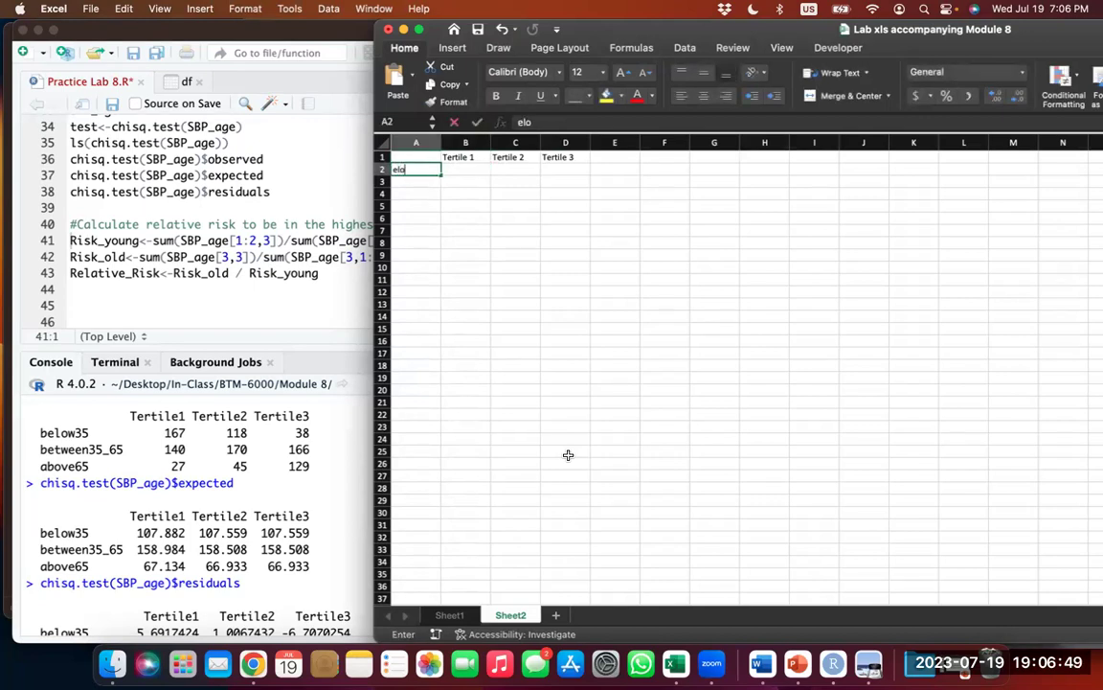
key("BackSpace")
key("BackSpace")
key("BackSpace")
type("be")
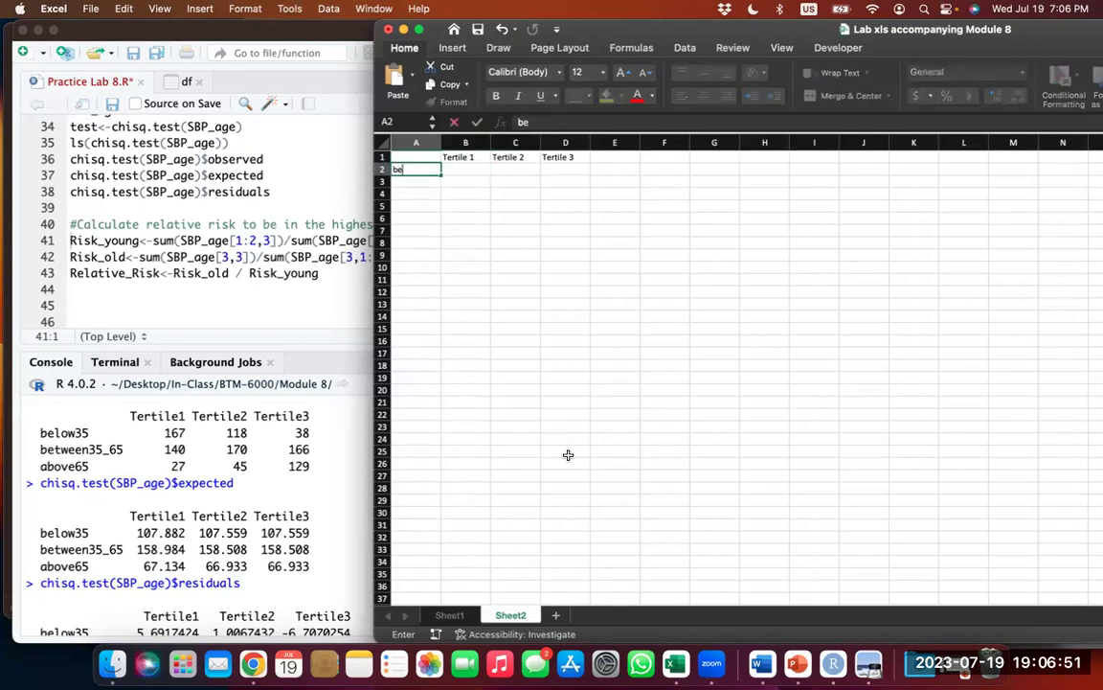
type("low 2")
type("5")
key("Return")
Step: Enter the row label "between 35 and 65" in cell A3
type("betw")
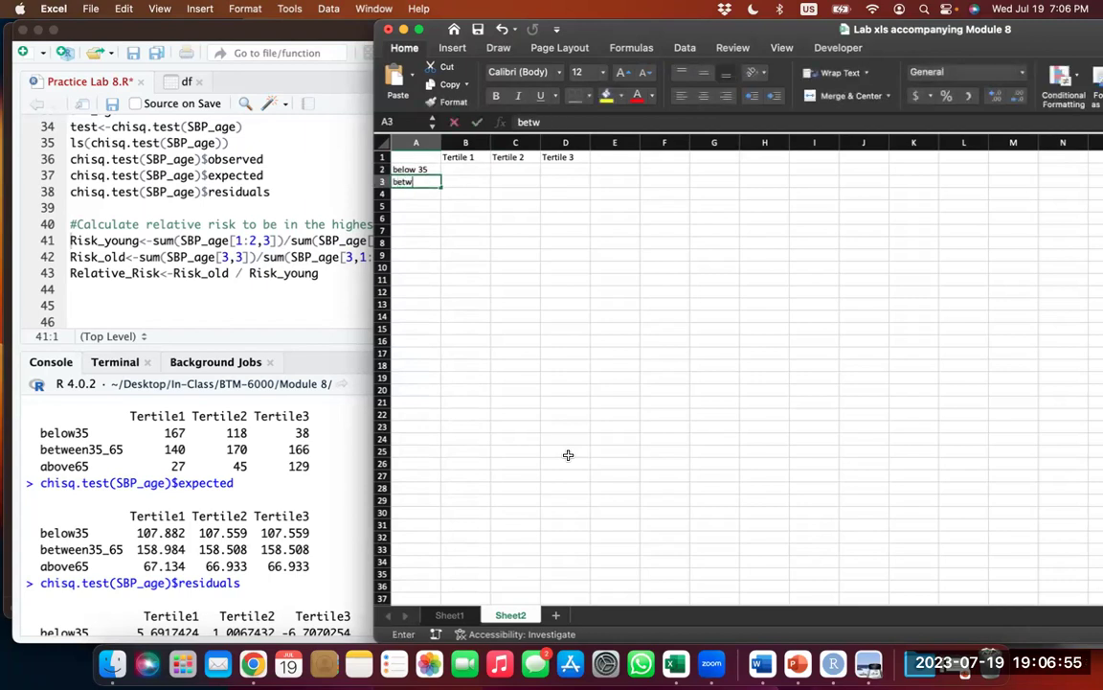
type("een 35")
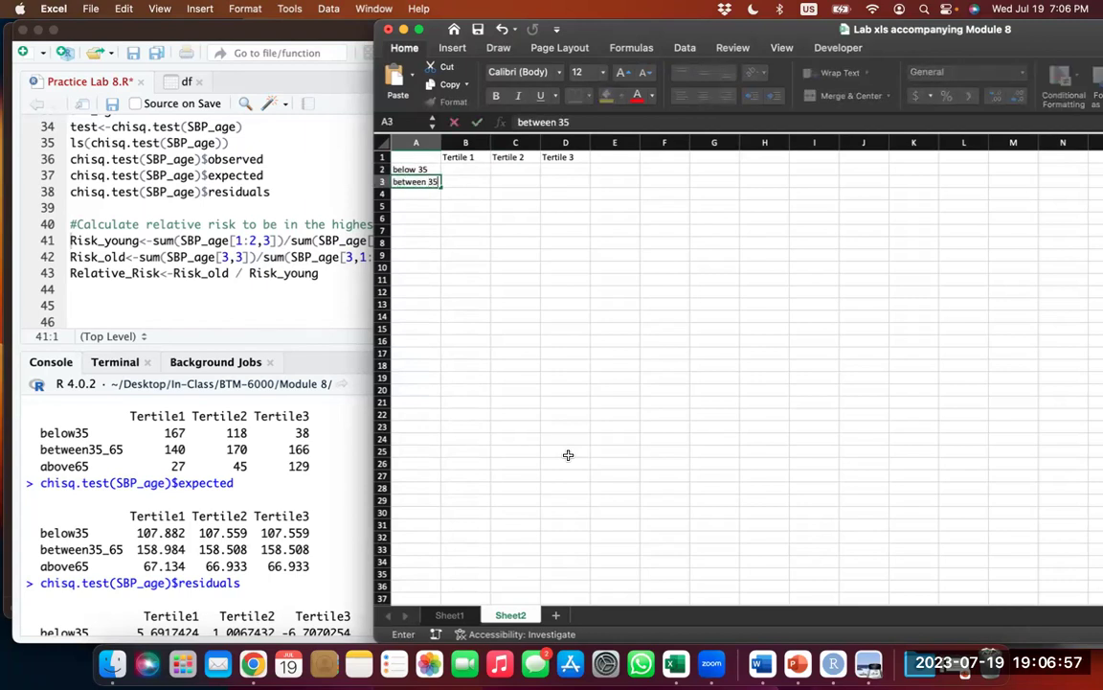
type(" adn")
key("BackSpace")
type("nd 6")
key("Escape")
type("5")
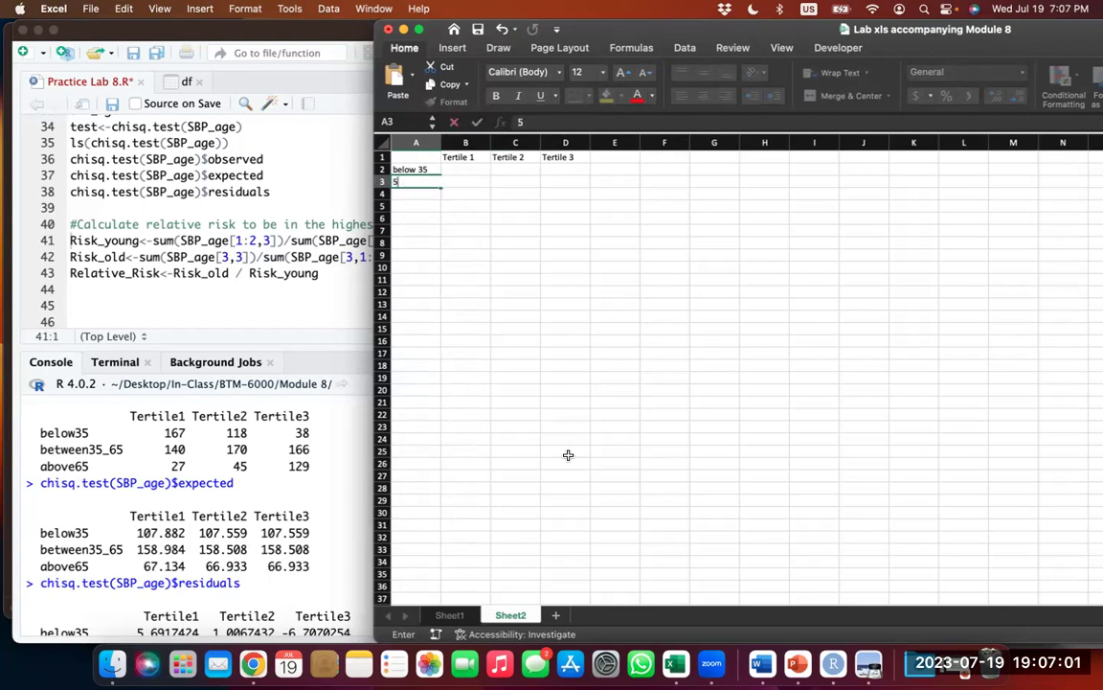
key("Escape")
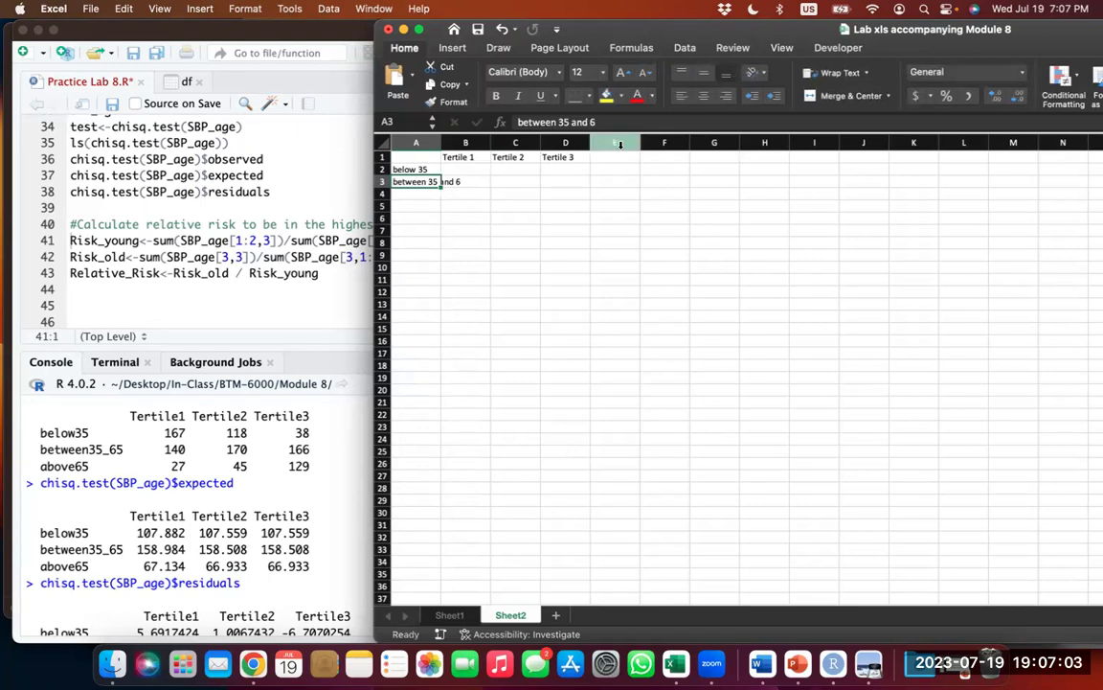
left_click(613, 121)
type("5")
key("Return")
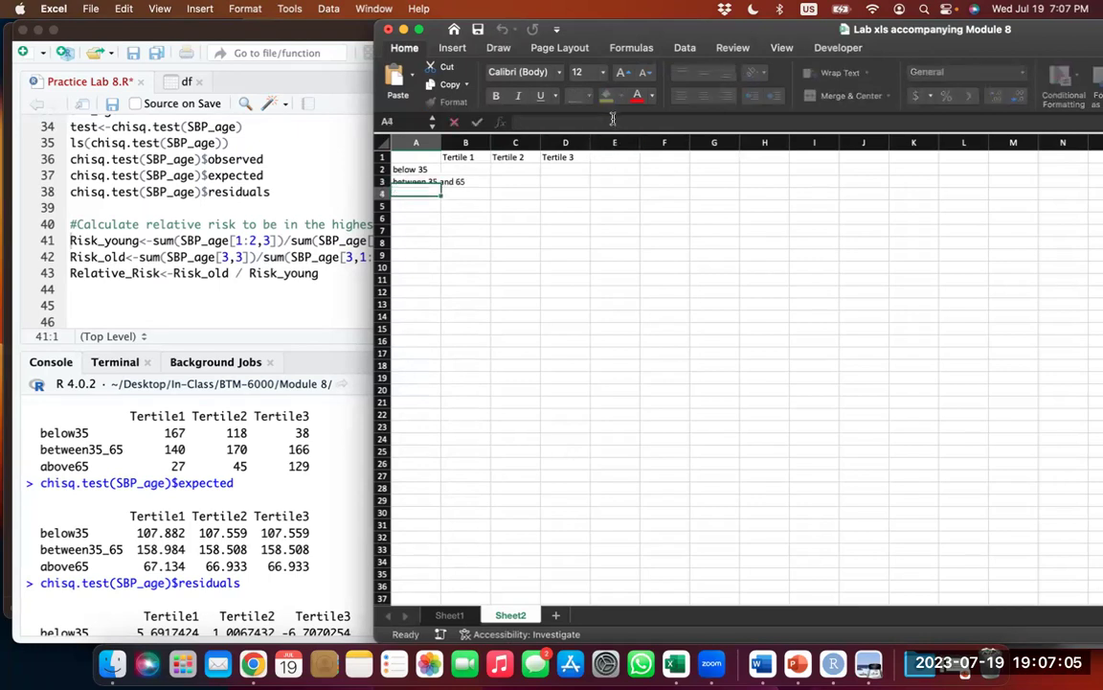
Step: Enter the row label "above 65" in cell A4 and widen column A to fit the labels
type("ab")
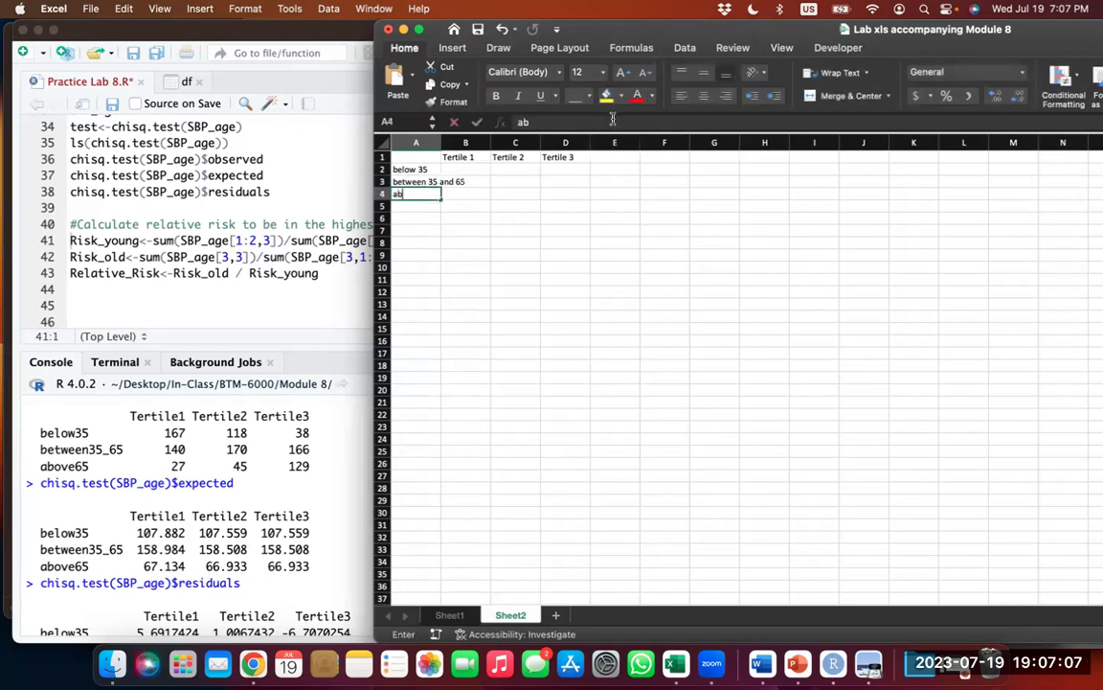
type("ove  65")
key("Return")
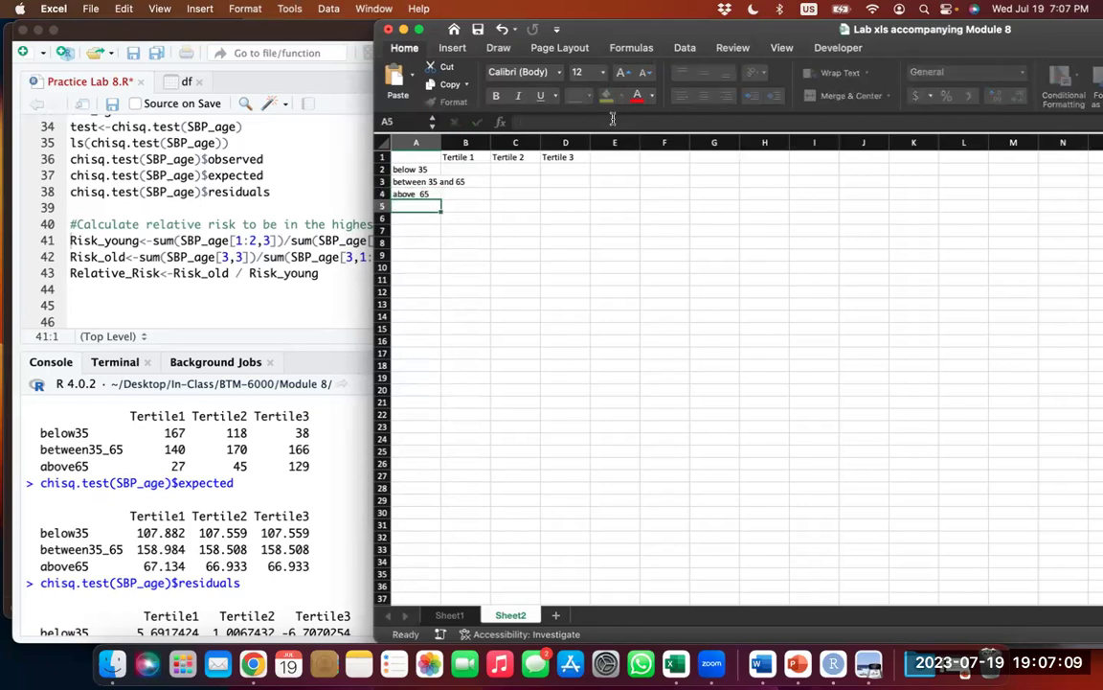
left_click_drag(442, 142, 469, 142)
Step: Fill the Tertile 1 column with the observed counts 167, 140 and 27 in B2 to B4
left_click(487, 168)
type("167")
key("Return")
type("1")
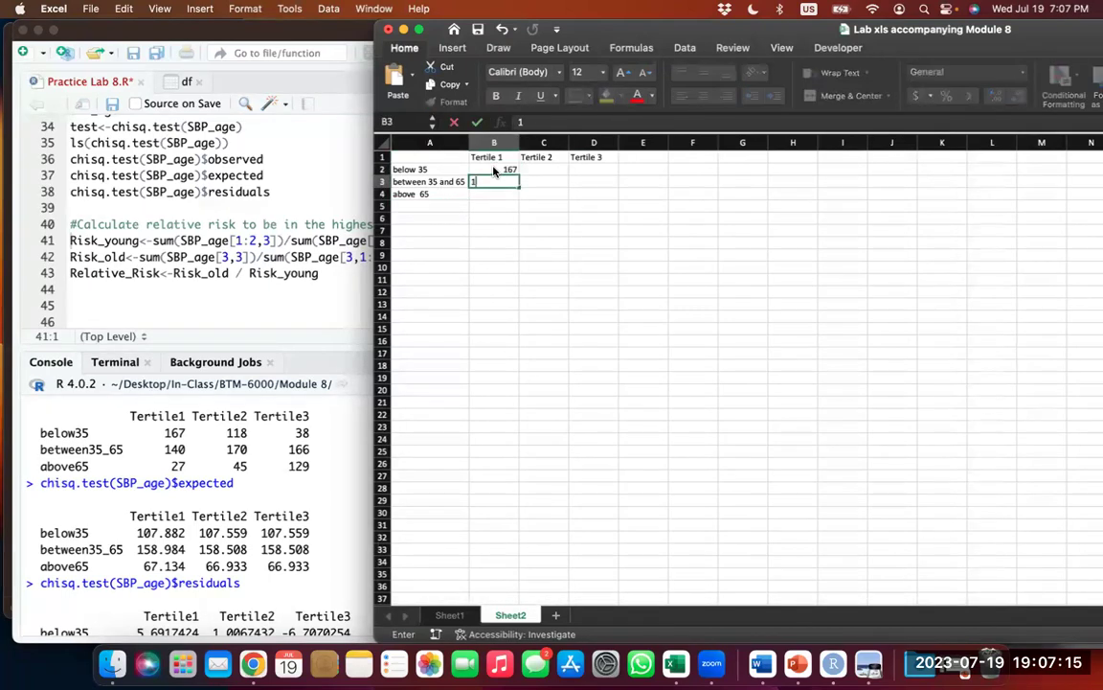
type("40")
key("Return")
type("27")
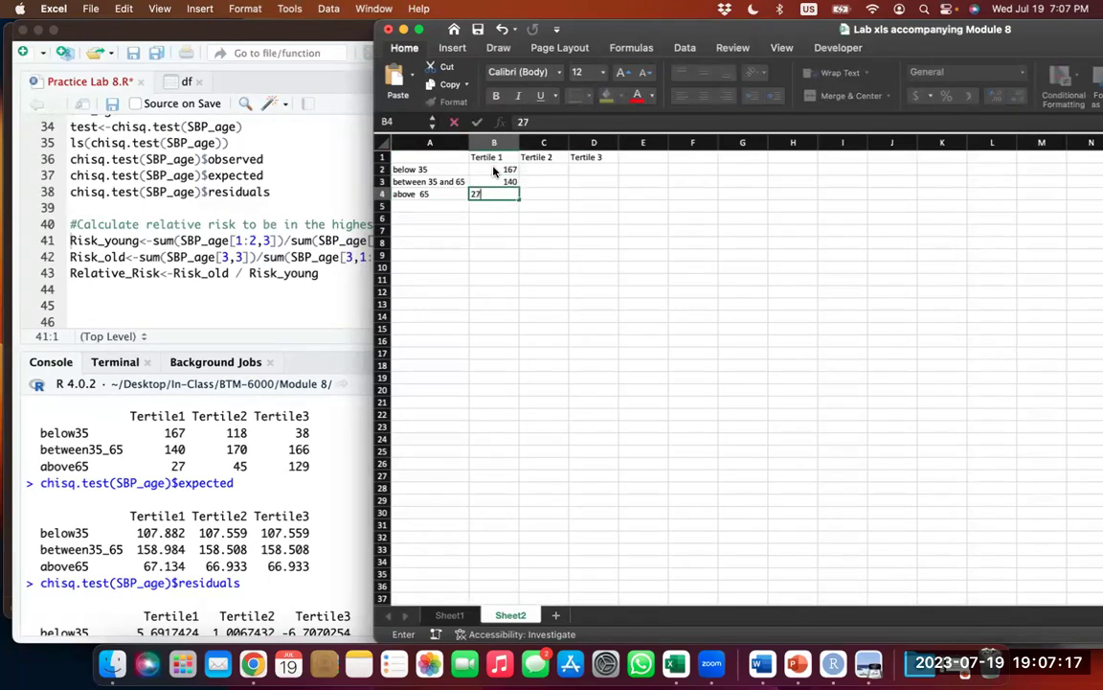
key("Tab")
Step: Fill the Tertile 2 column with the observed counts 118, 170 and 45 in C2 to C4
key("Up")
key("Up")
type("118")
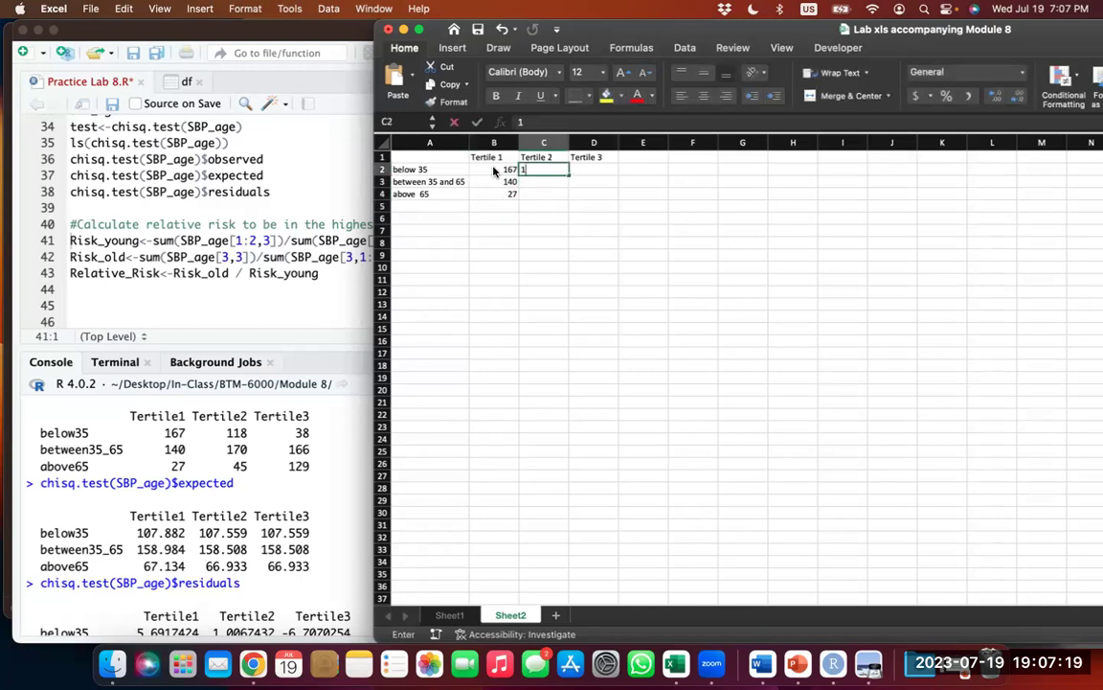
key("Return")
type("170")
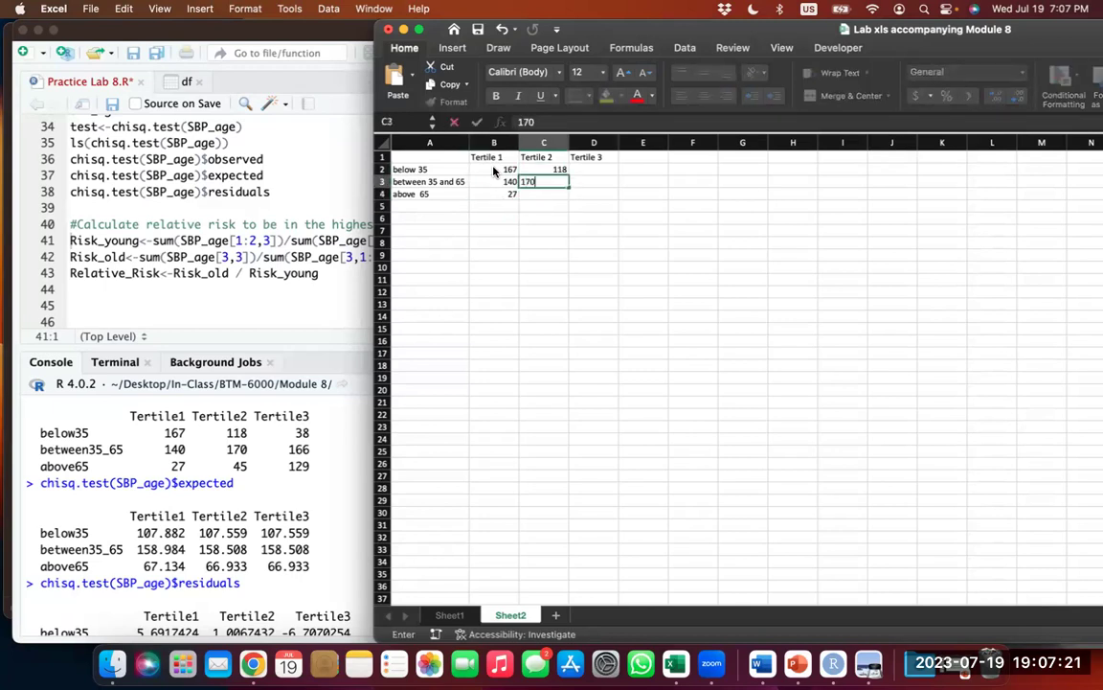
key("Return")
type("45")
key("Return")
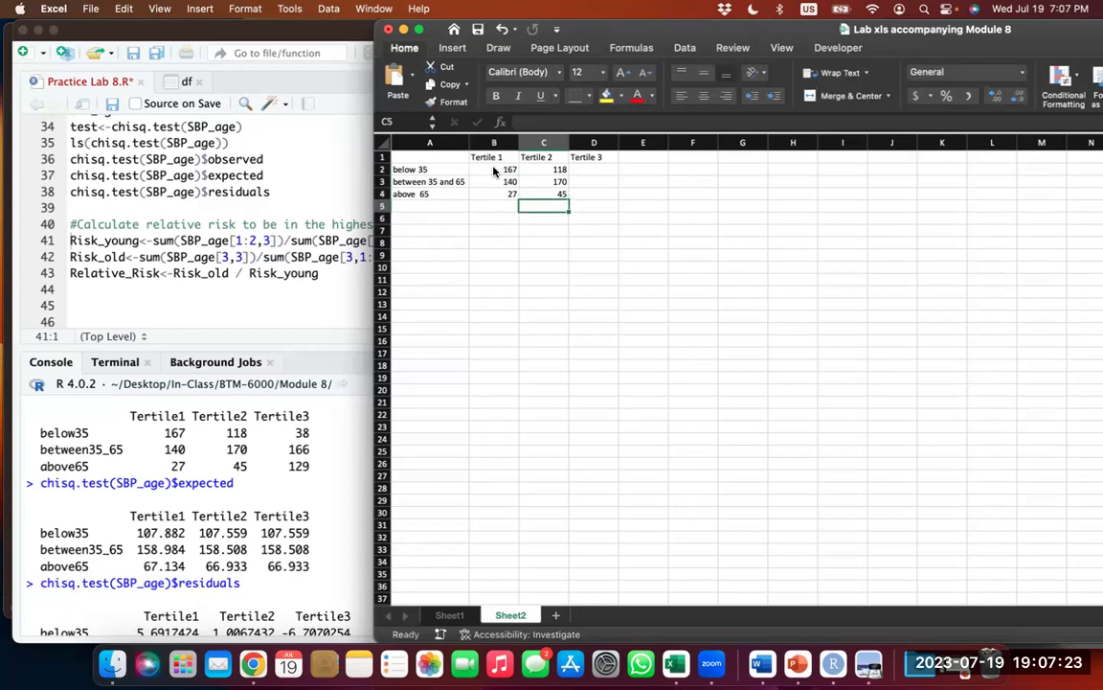
Step: Fill the Tertile 3 column with the observed counts 38, 166 and 129 in D2 to D4
key("Right")
key("Up")
key("Up")
key("Up")
type("38")
key("Return")
type("166")
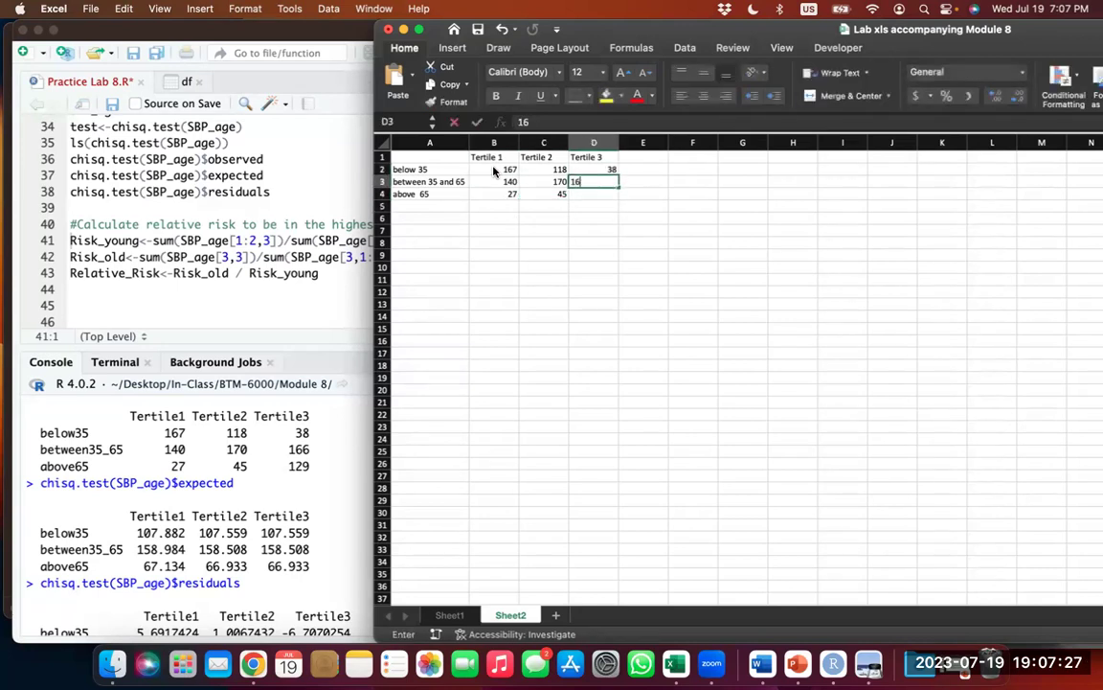
key("Return")
type("129")
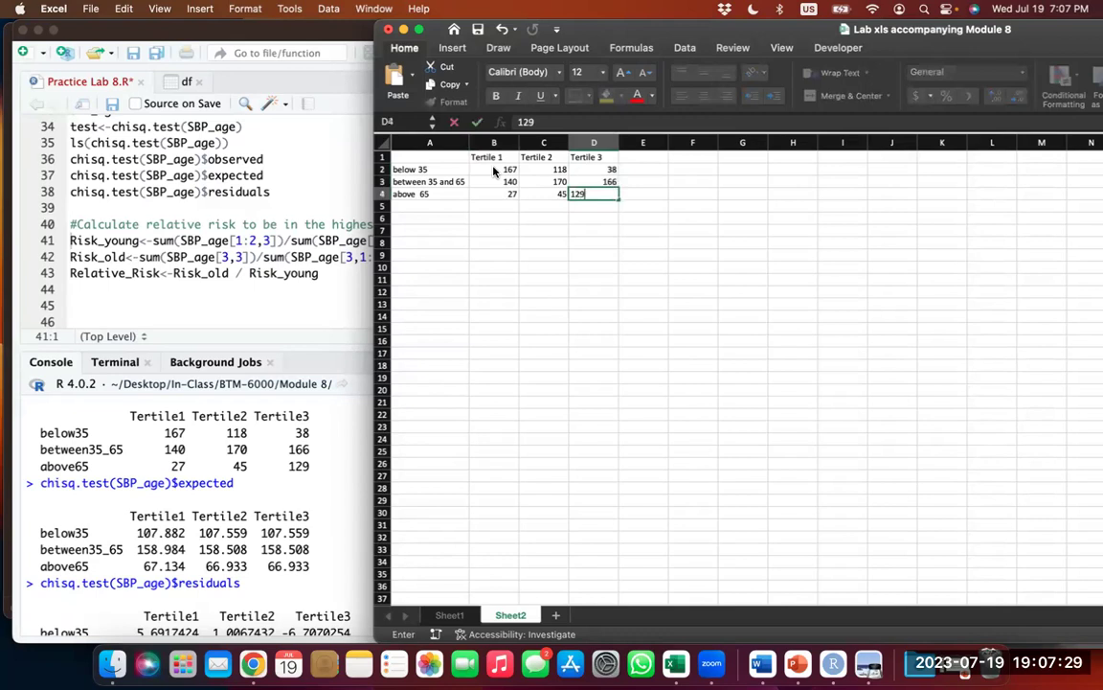
key("Return")
key("Down")
key("Down")
key("Right")
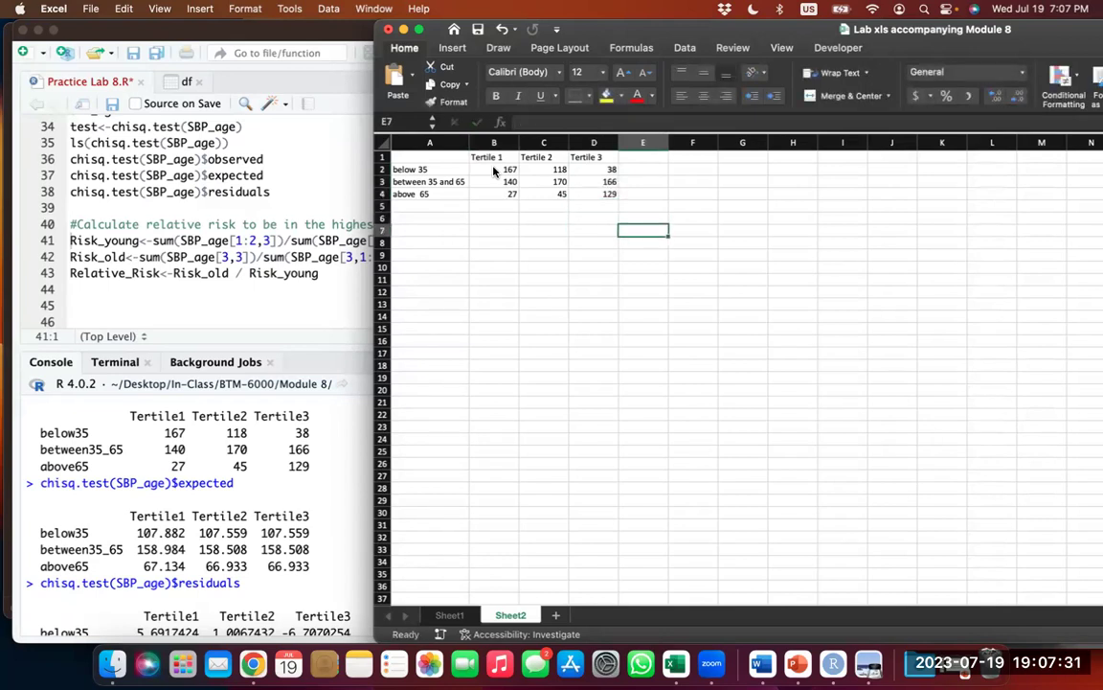